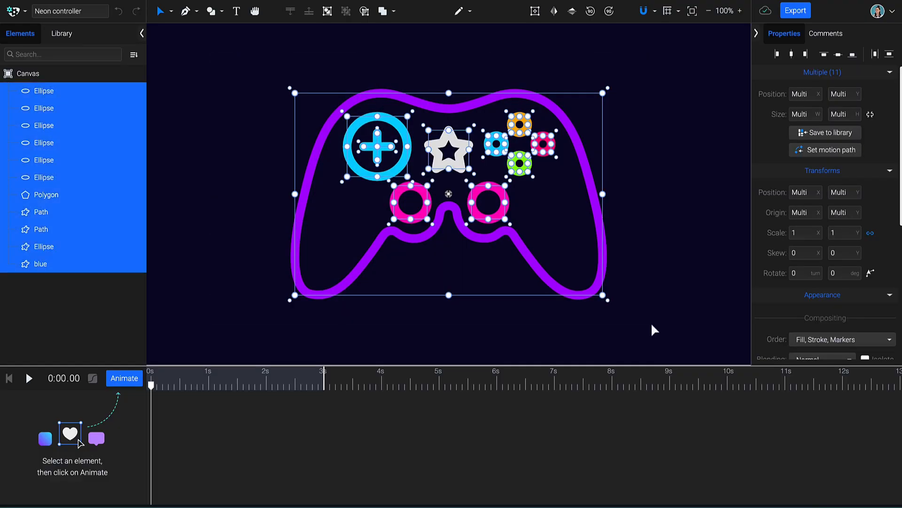
# Examine the stroke and dash settings of the purple controller outline
pyautogui.click(215, 219)
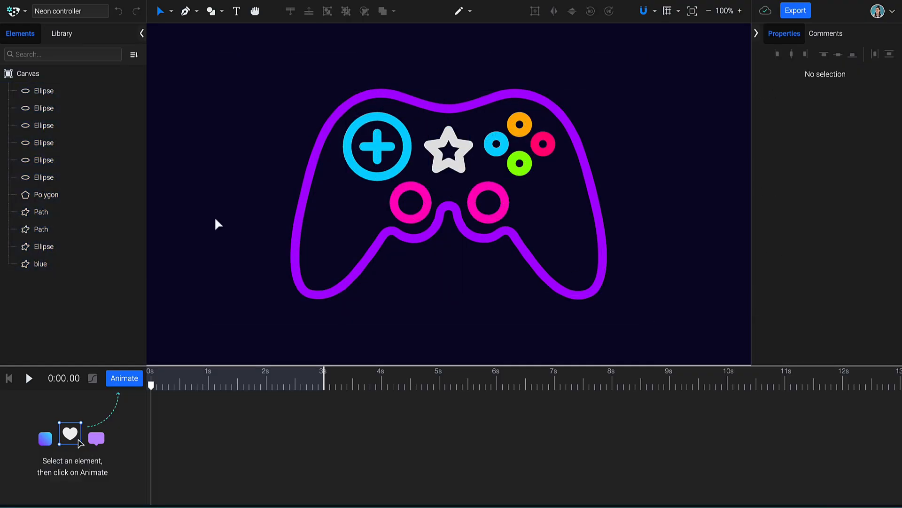
pyautogui.click(297, 253)
pyautogui.scroll(-1, 803, 310)
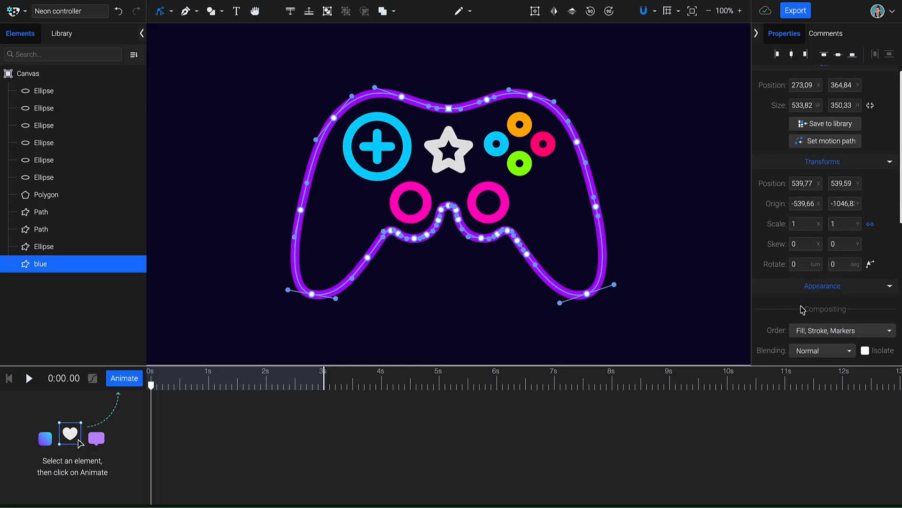
pyautogui.scroll(-5, 803, 310)
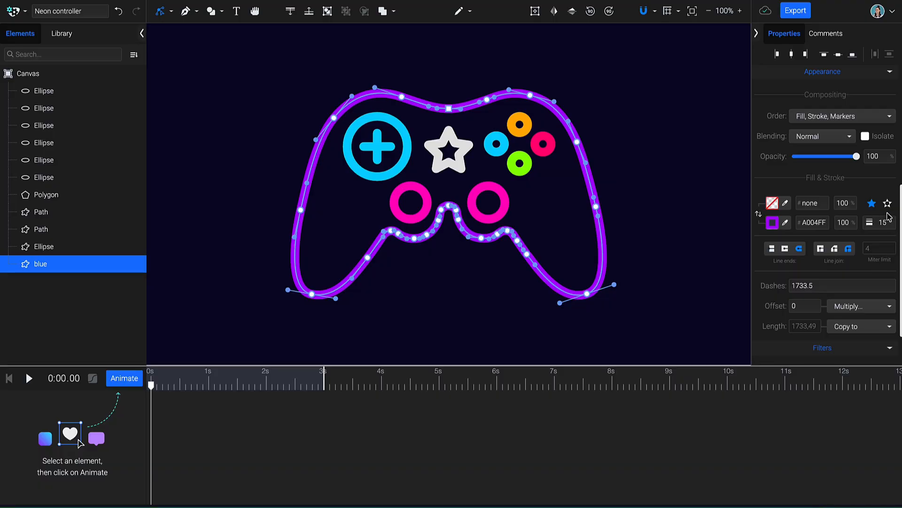
pyautogui.scroll(5, 804, 306)
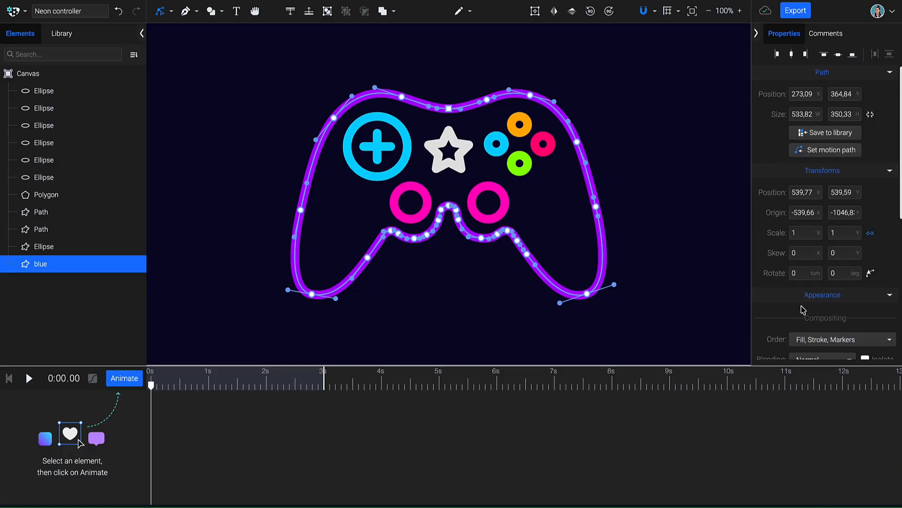
pyautogui.click(217, 224)
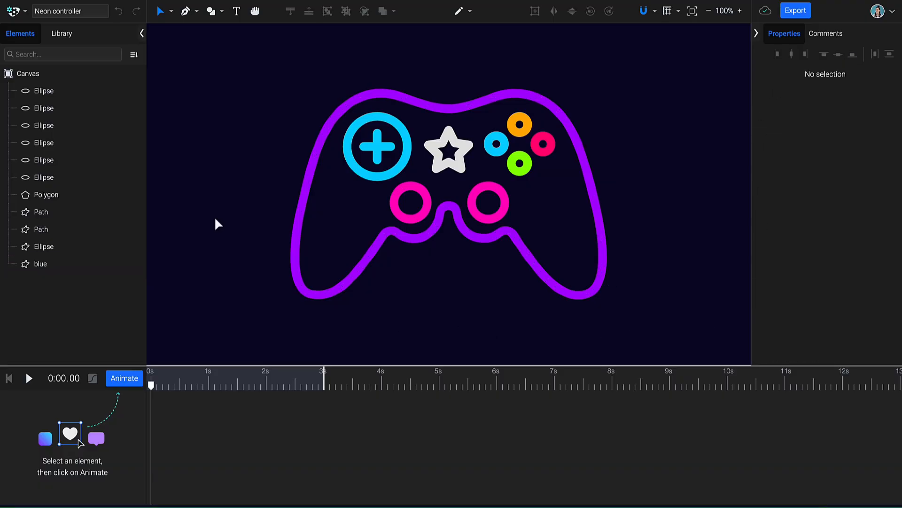
# Duplicate the purple controller outline in place
pyautogui.click(296, 254)
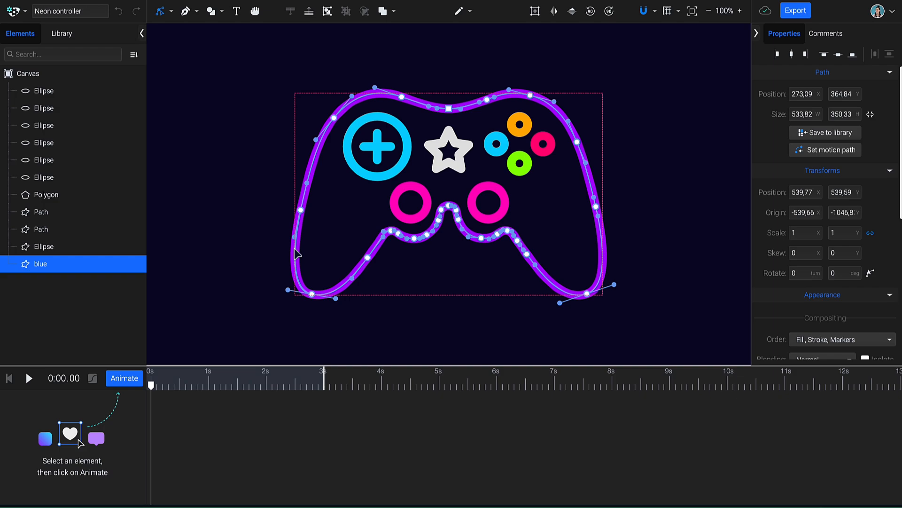
pyautogui.rightClick(95, 264)
pyautogui.moveTo(157, 227)
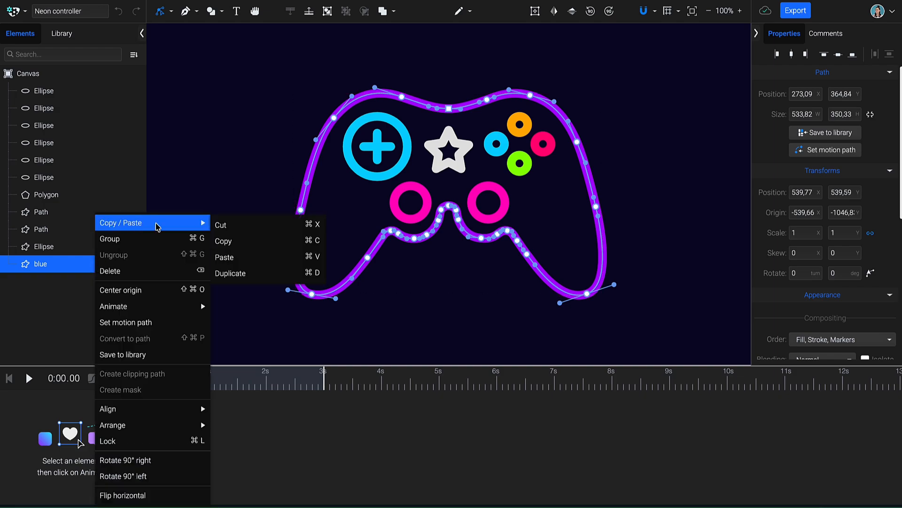
pyautogui.click(280, 274)
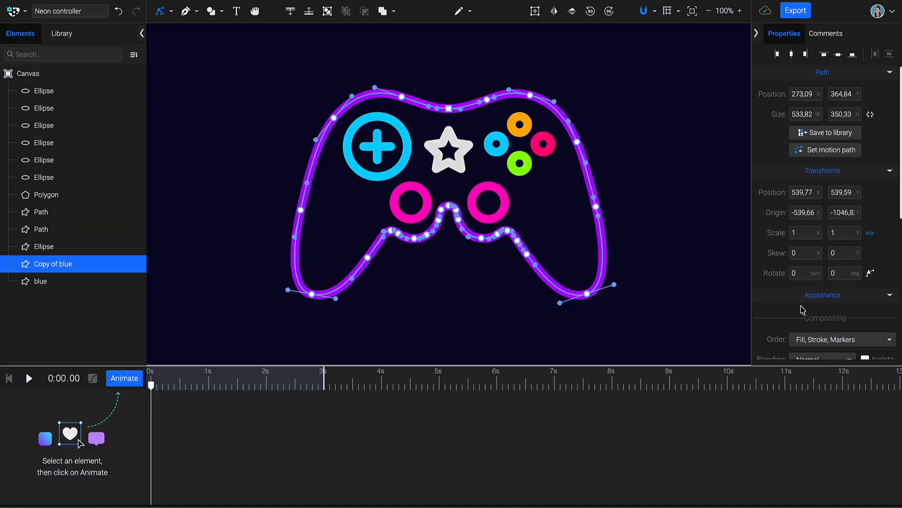
# Give the duplicated outline a light blue 2BD3FF stroke with a width of 10
pyautogui.scroll(-5, 802, 308)
pyautogui.click(774, 228)
pyautogui.moveTo(729, 264); pyautogui.dragTo(696, 264)
pyautogui.moveTo(756, 171); pyautogui.dragTo(736, 173)
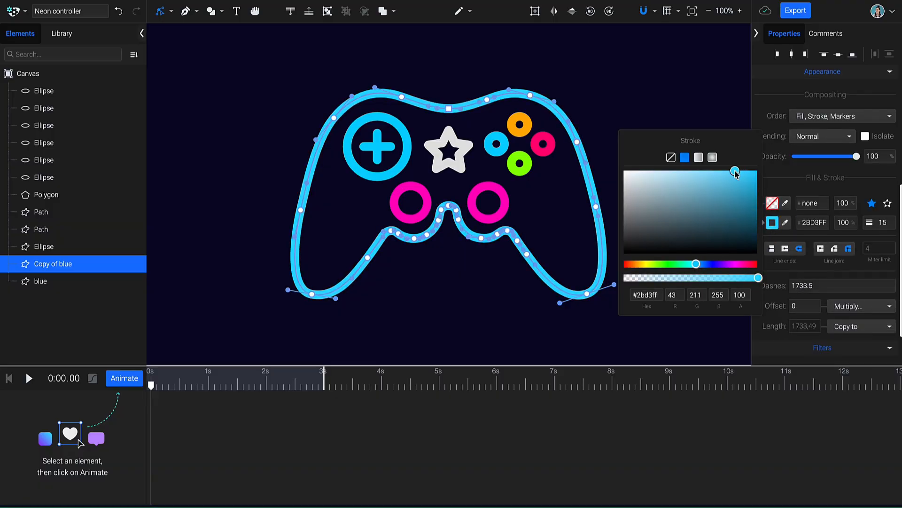
pyautogui.click(887, 223)
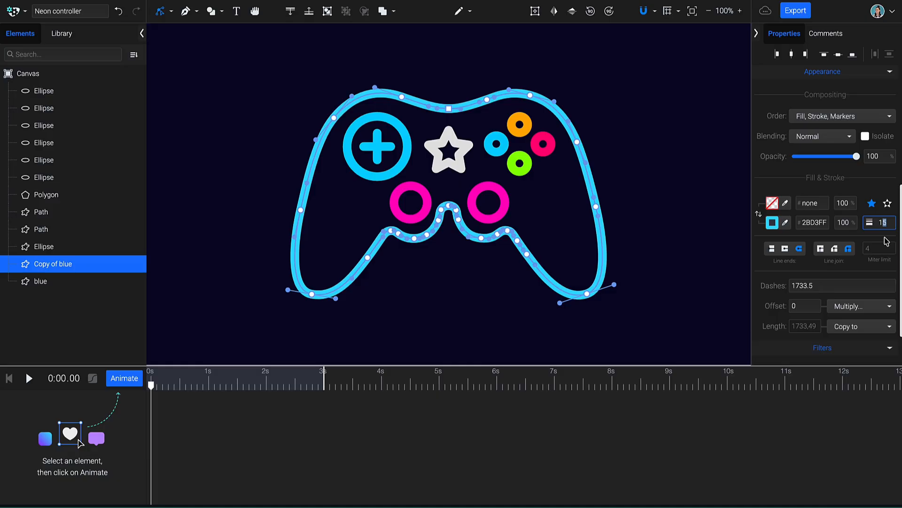
pyautogui.press('Return')
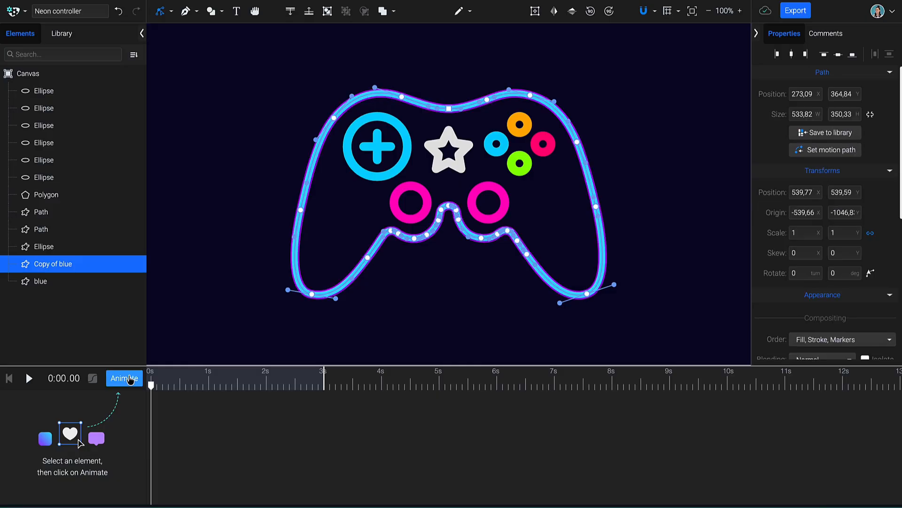
# Add a stroke offset animation to the blue outline at 0 s, copying the path length to its offset and dashes
pyautogui.click(125, 378)
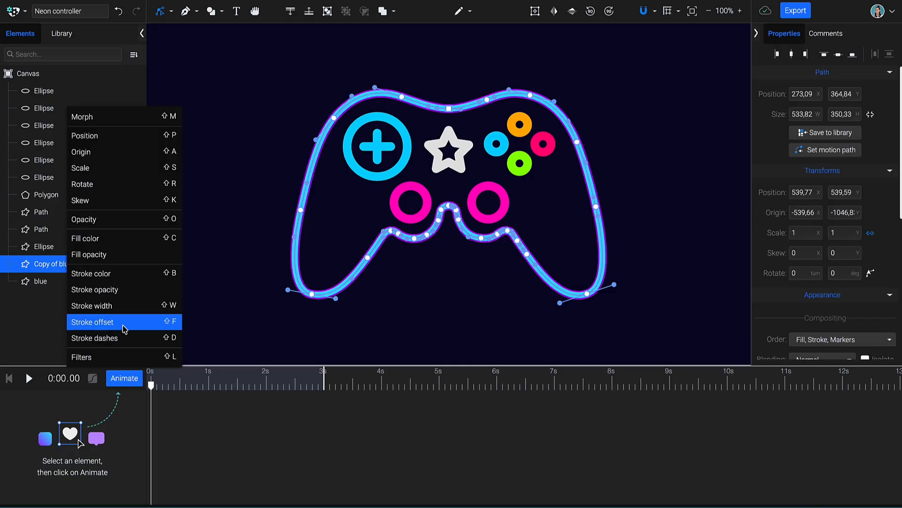
pyautogui.click(125, 328)
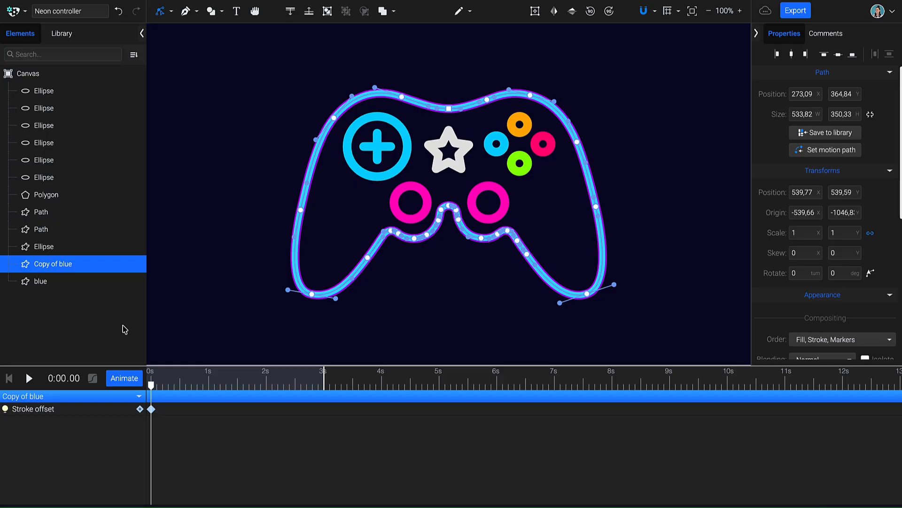
pyautogui.scroll(-5, 781, 288)
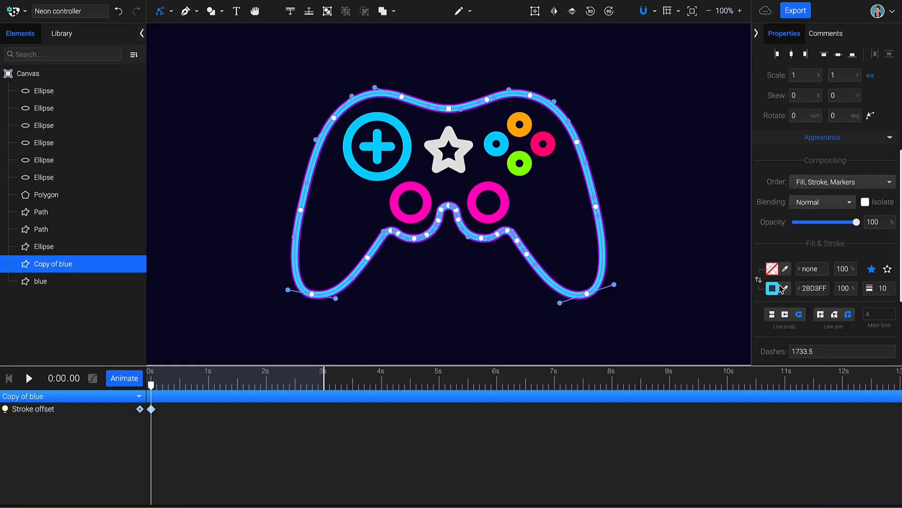
pyautogui.click(846, 335)
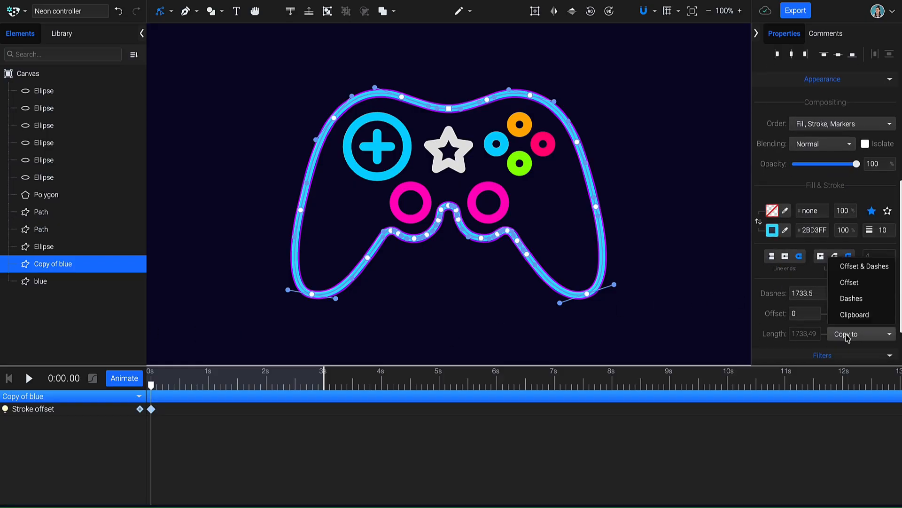
pyautogui.click(864, 267)
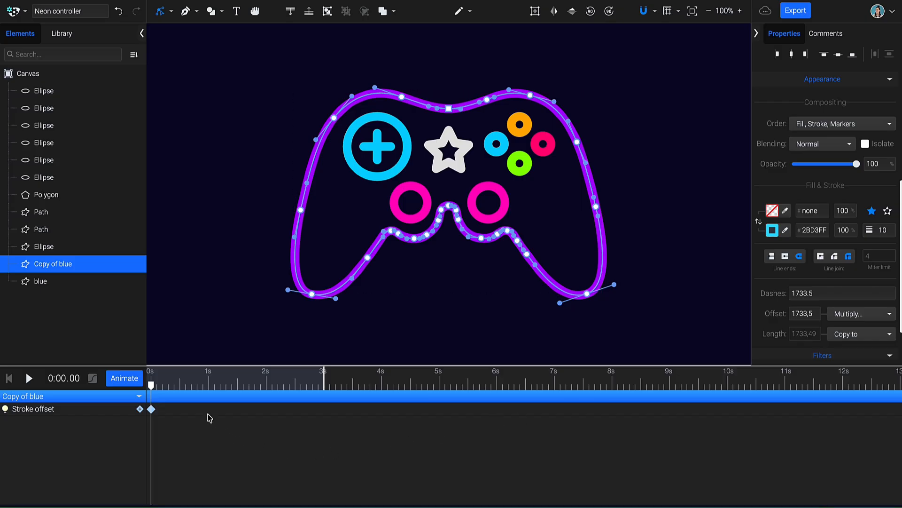
# Add a stroke offset keyframe at 1.6 s for the blue outline with the offset set to 0
pyautogui.moveTo(162, 392); pyautogui.dragTo(245, 396)
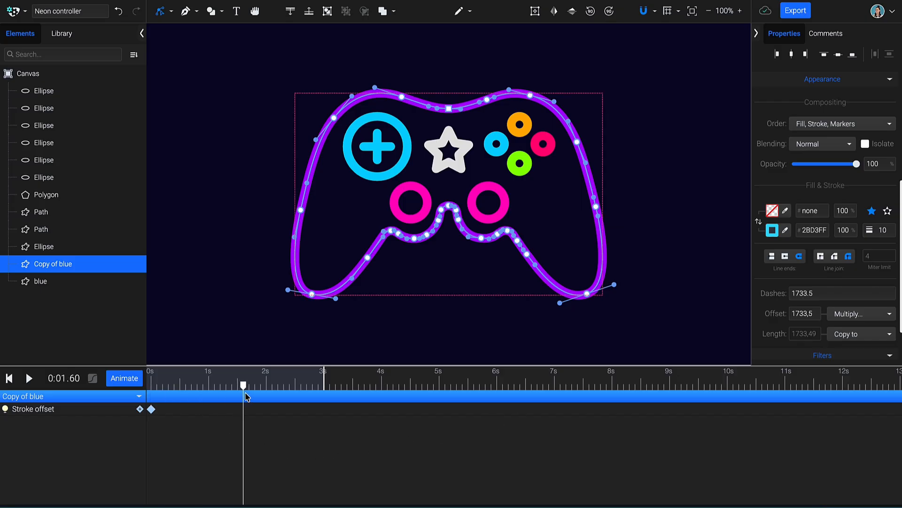
pyautogui.click(139, 408)
pyautogui.scroll(-1, 771, 319)
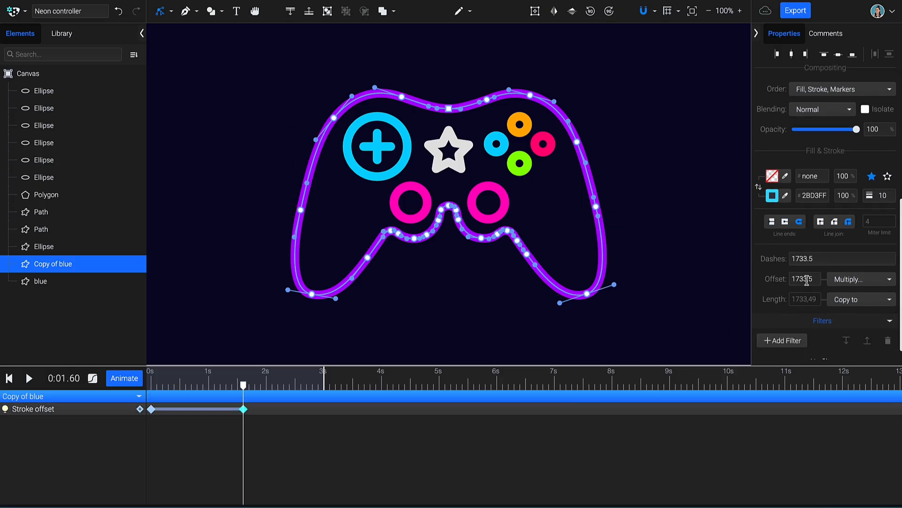
pyautogui.moveTo(815, 279); pyautogui.dragTo(782, 281)
pyautogui.write('0')
# Duplicate the animated blue outline together with its stroke offset keyframes
pyautogui.click(72, 268)
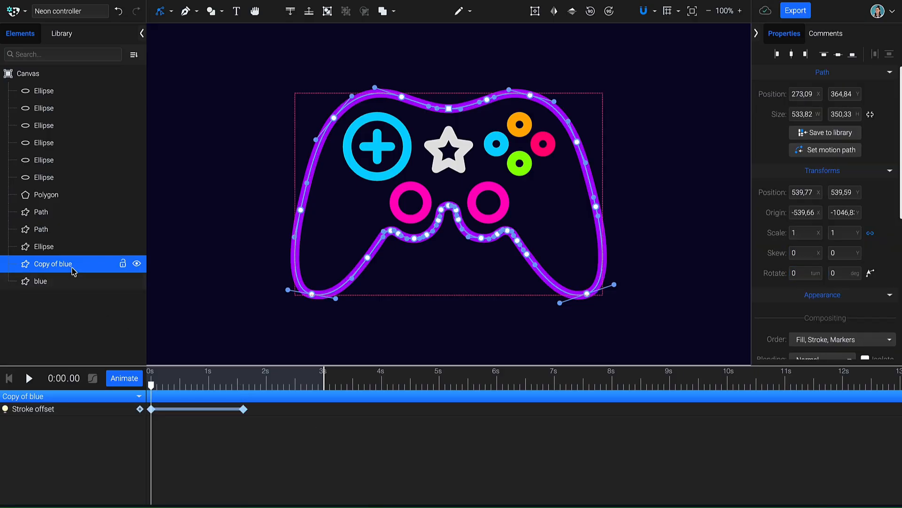
pyautogui.rightClick(73, 270)
pyautogui.moveTo(127, 223)
pyautogui.click(239, 274)
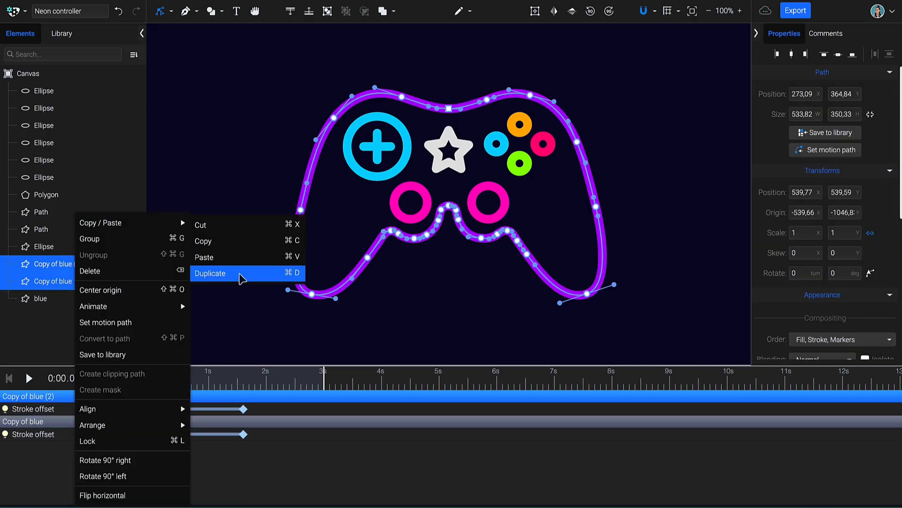
# Change the stroke color of the new outline copy to pink FF4BFC
pyautogui.scroll(-5, 822, 212)
pyautogui.click(772, 275)
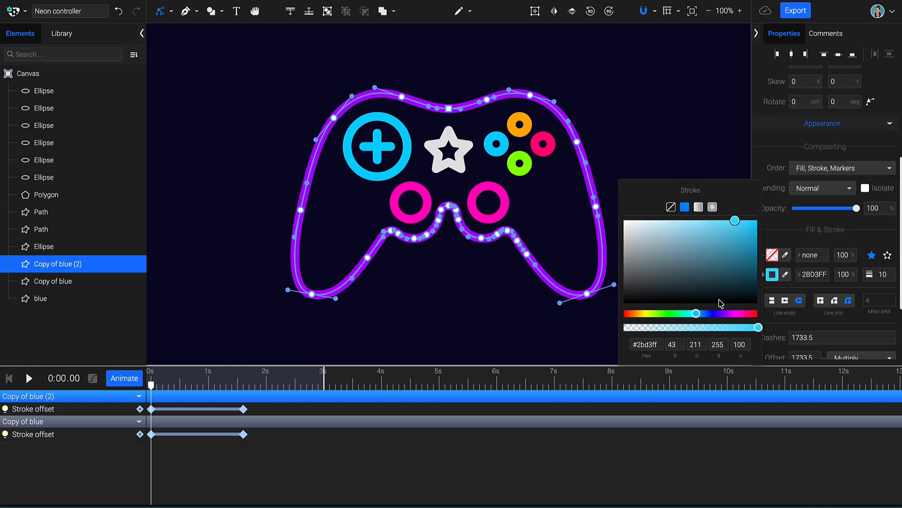
pyautogui.click(722, 314)
pyautogui.moveTo(723, 314); pyautogui.dragTo(736, 314)
pyautogui.moveTo(736, 220); pyautogui.dragTo(717, 220)
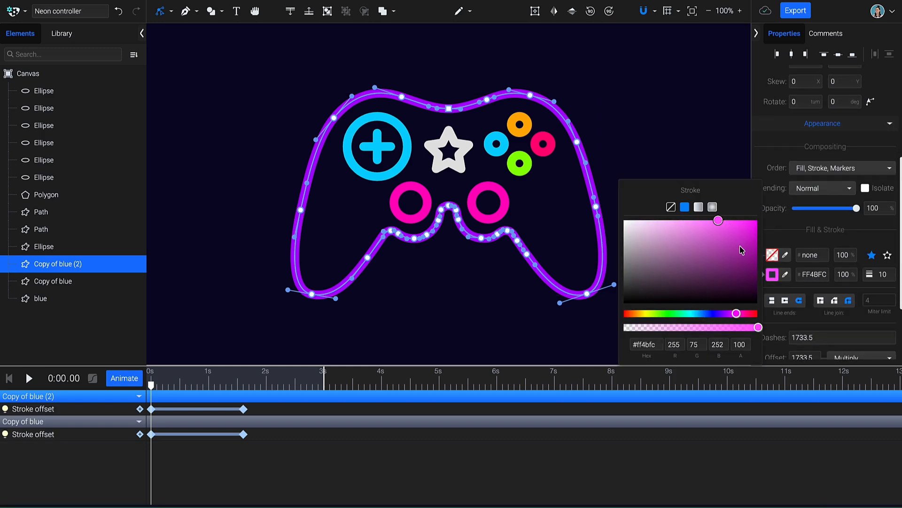
# Shift the pink outline's stroke offset keyframes to start at 0.4 s and preview the animation from the beginning
pyautogui.moveTo(152, 385)
pyautogui.mouseDown()
pyautogui.moveTo(174, 385)
pyautogui.moveTo(156, 409)
pyautogui.moveTo(174, 413)
pyautogui.mouseUp()
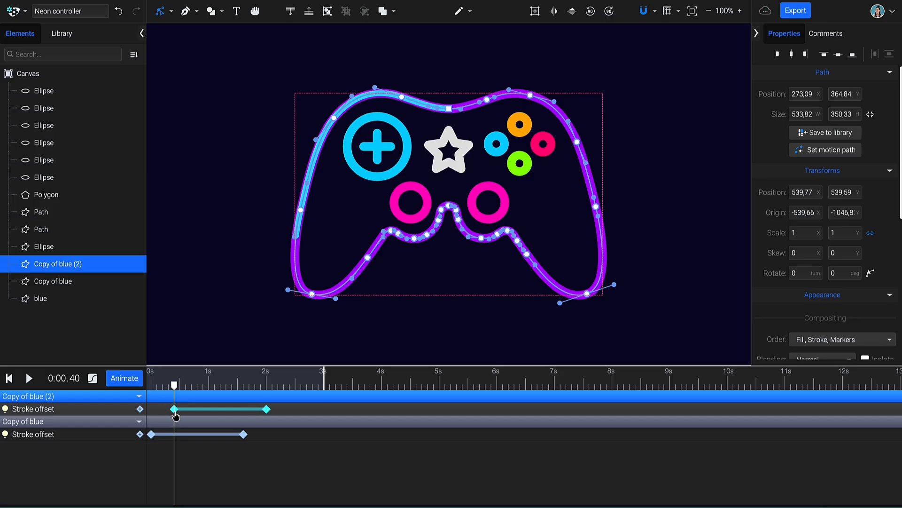
pyautogui.press('Escape')
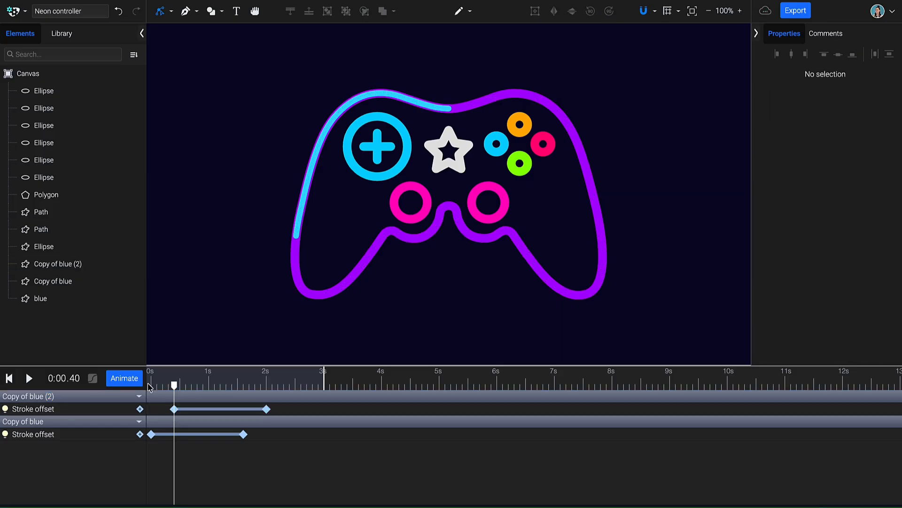
pyautogui.click(150, 387)
pyautogui.press('space')
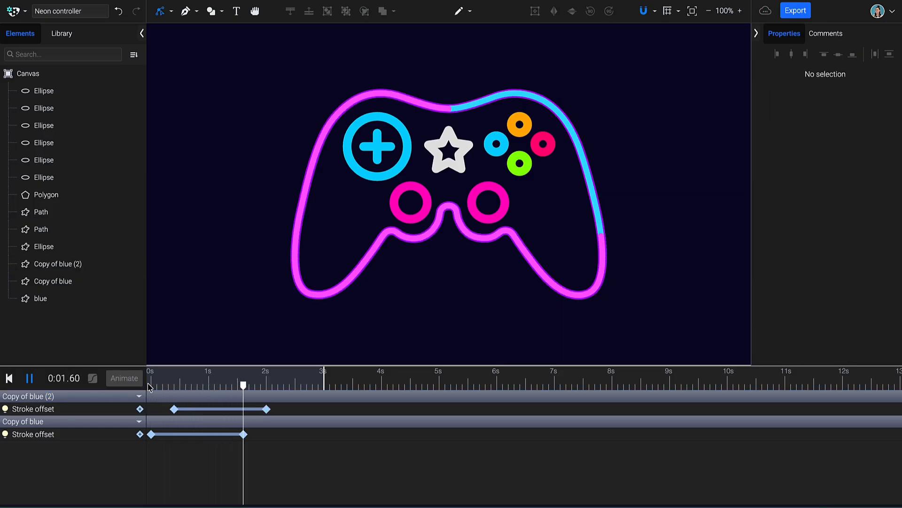
# Duplicate the animated pink outline and shift the new copy's stroke offset keyframes to start at 0.6 s
pyautogui.click(175, 386)
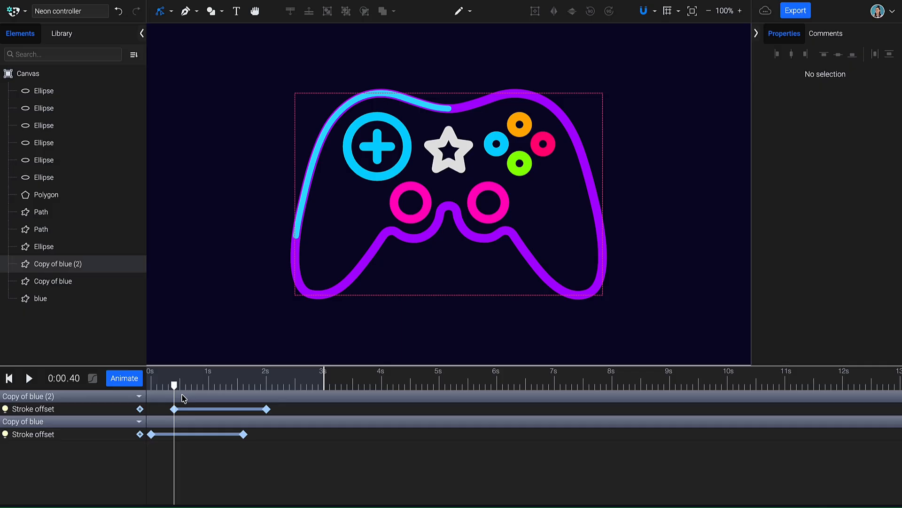
pyautogui.click(85, 264)
pyautogui.rightClick(88, 264)
pyautogui.moveTo(130, 220)
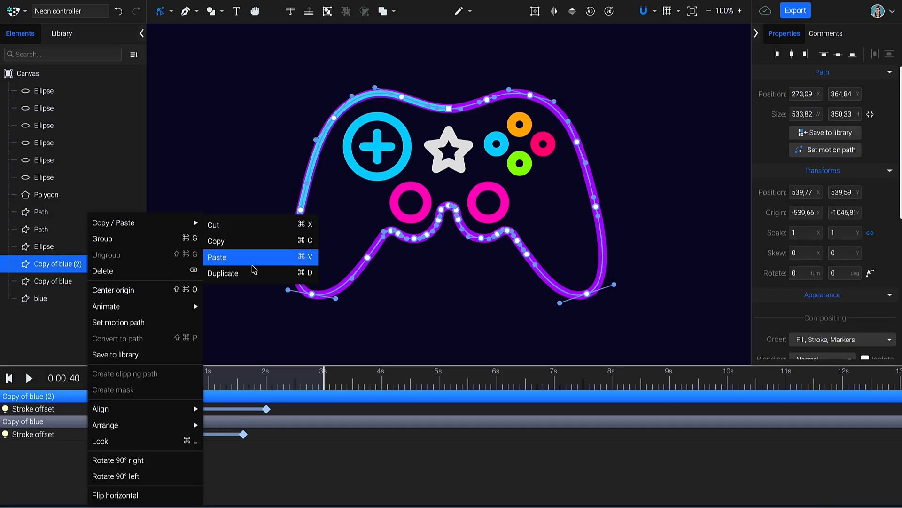
pyautogui.click(217, 257)
pyautogui.moveTo(175, 385); pyautogui.dragTo(186, 411)
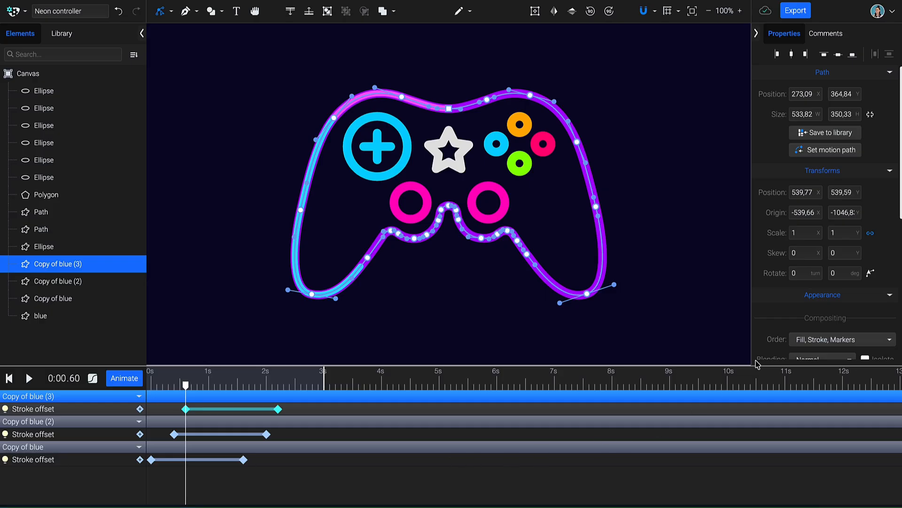
# Give the newest outline copy a white FFFFFF stroke with a width of 5 and scrub through the animation
pyautogui.scroll(-5, 786, 303)
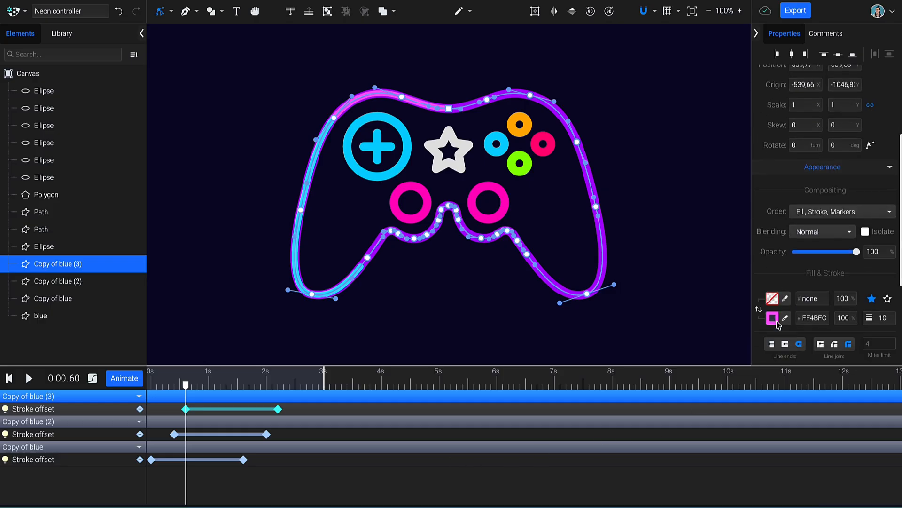
pyautogui.click(777, 323)
pyautogui.click(624, 221)
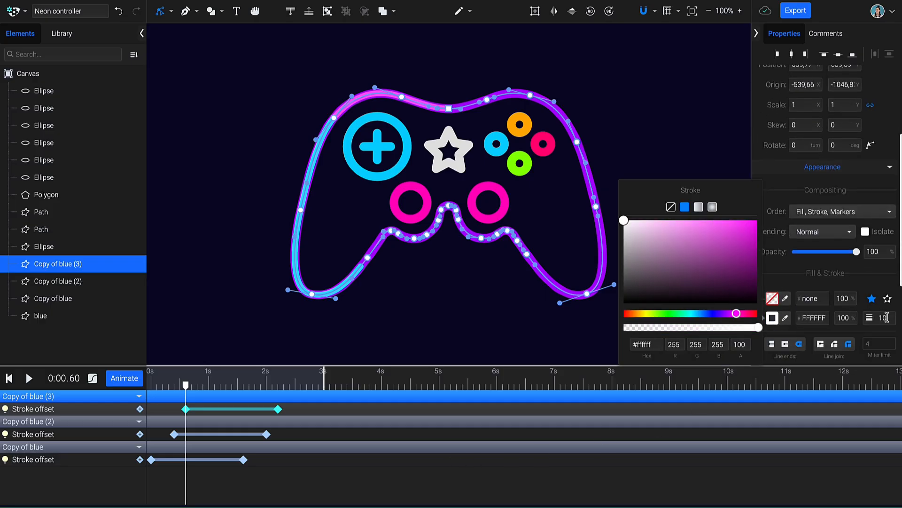
pyautogui.click(886, 318)
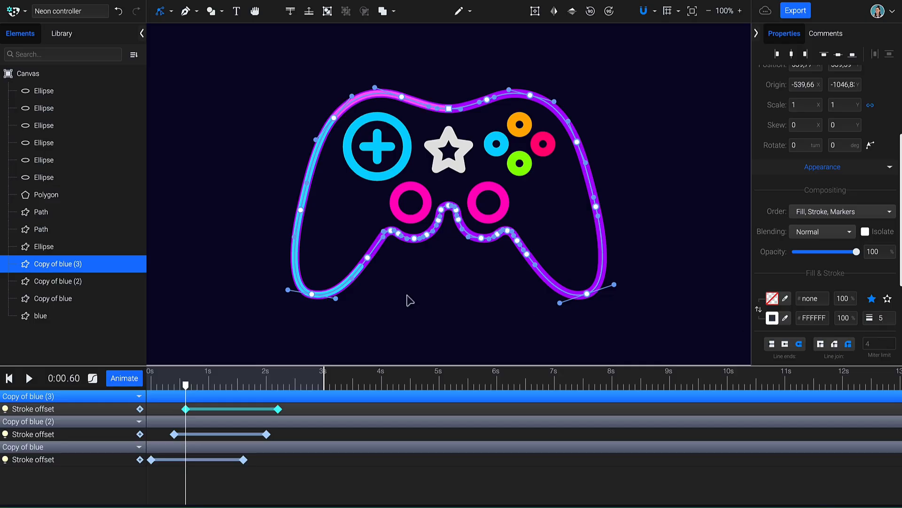
pyautogui.click(187, 338)
pyautogui.moveTo(185, 386)
pyautogui.mouseDown()
pyautogui.moveTo(161, 385)
pyautogui.moveTo(278, 385)
pyautogui.mouseUp()
# Rename the original outline as purple and the blue copy above it as Blue Animated
pyautogui.click(47, 319)
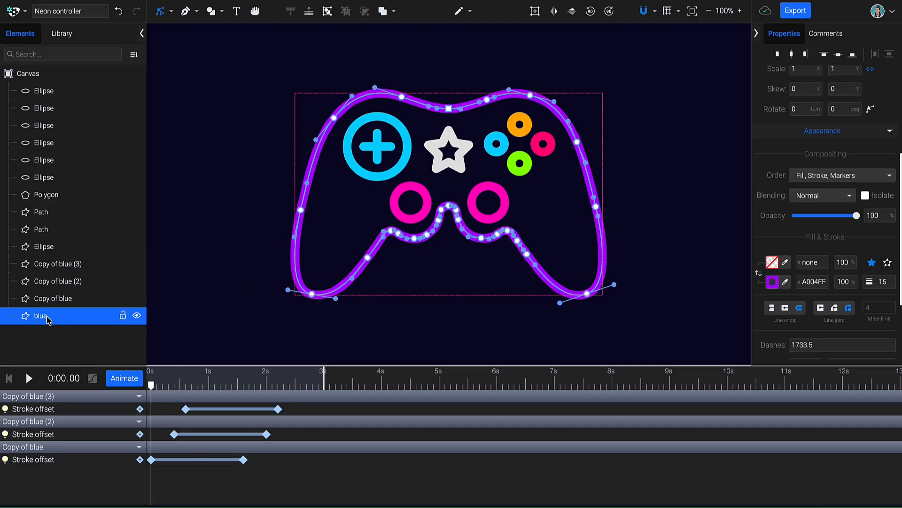
pyautogui.doubleClick(47, 318)
pyautogui.write('purple')
pyautogui.click(72, 304)
pyautogui.doubleClick(67, 300)
pyautogui.write('Blue')
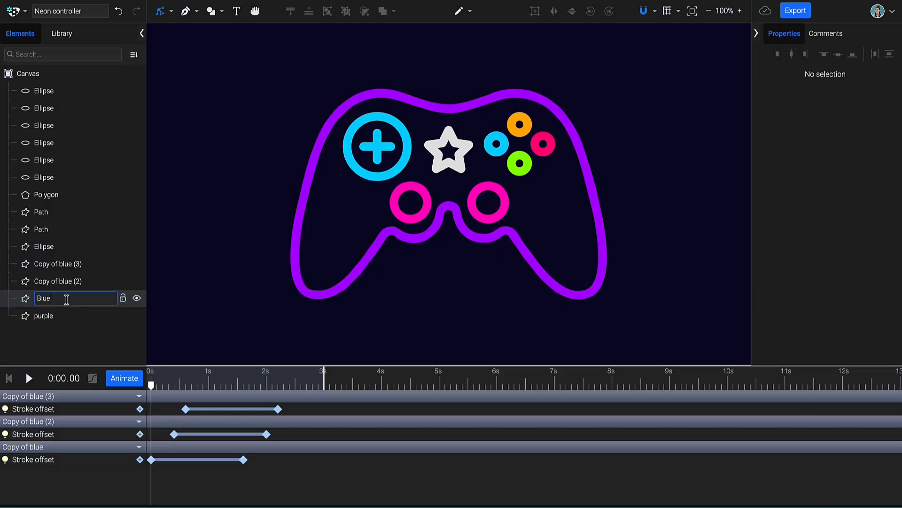
pyautogui.write(' Animated')
# Rename the pink outline copy as Pink Animated
pyautogui.click(60, 282)
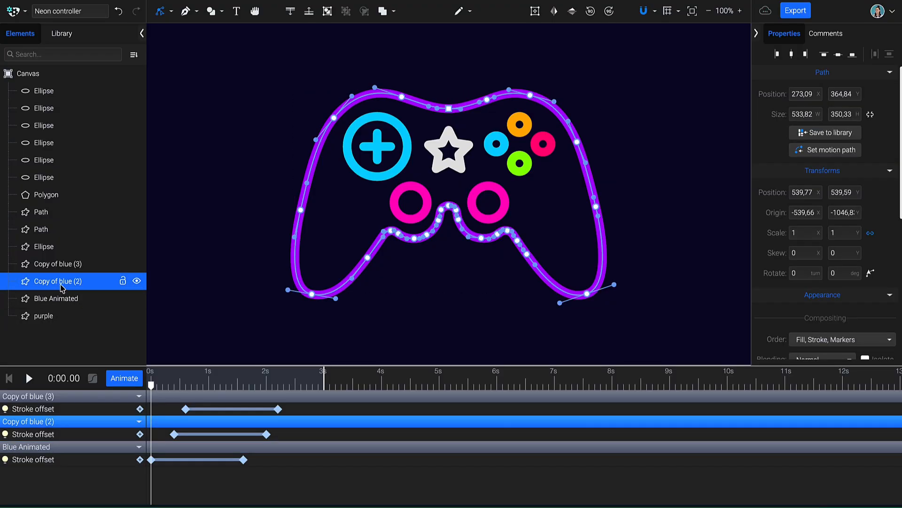
pyautogui.doubleClick(60, 282)
pyautogui.write('Pink Animated')
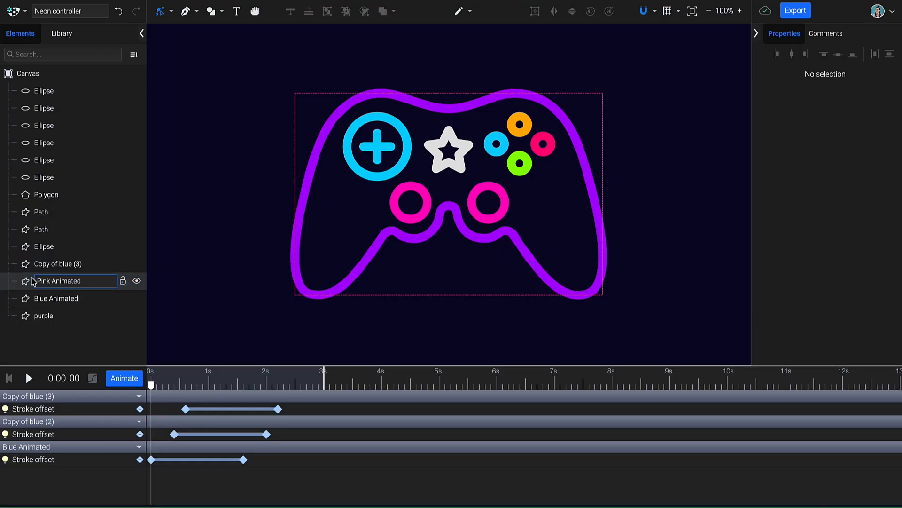
# Rename the white outline copy as White Animated
pyautogui.click(60, 263)
pyautogui.doubleClick(60, 263)
pyautogui.write('White')
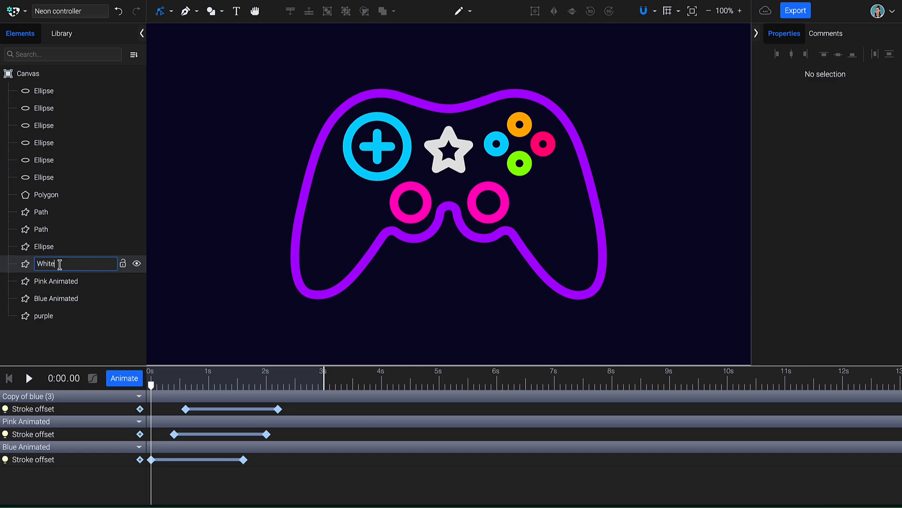
pyautogui.write(' Animated')
pyautogui.press('Return')
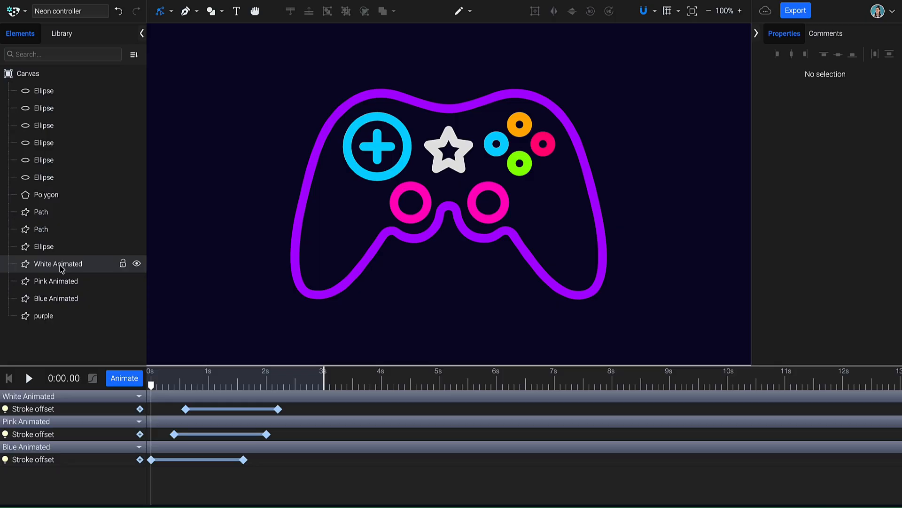
# Rename the controller's left pink circle as Ellipse Pink and duplicate it
pyautogui.click(83, 182)
pyautogui.doubleClick(49, 183)
pyautogui.click(66, 179)
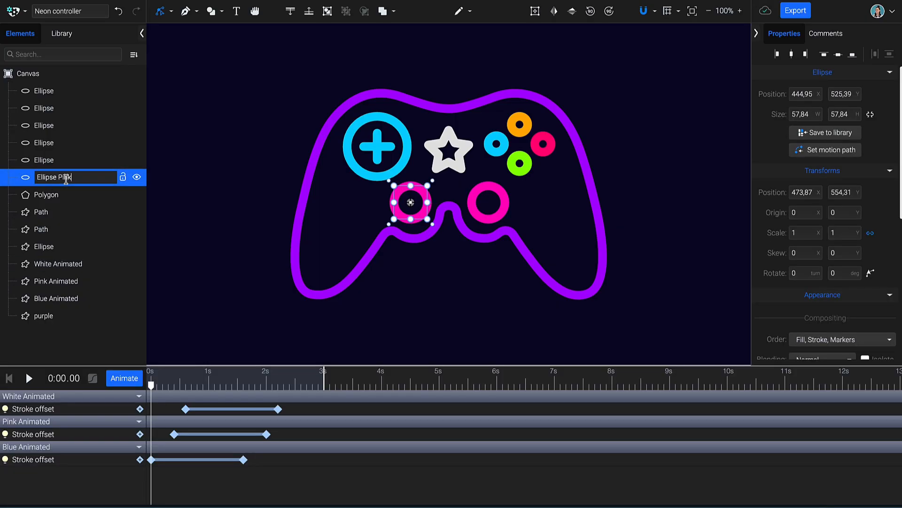
pyautogui.rightClick(65, 179)
pyautogui.moveTo(120, 188)
pyautogui.click(225, 238)
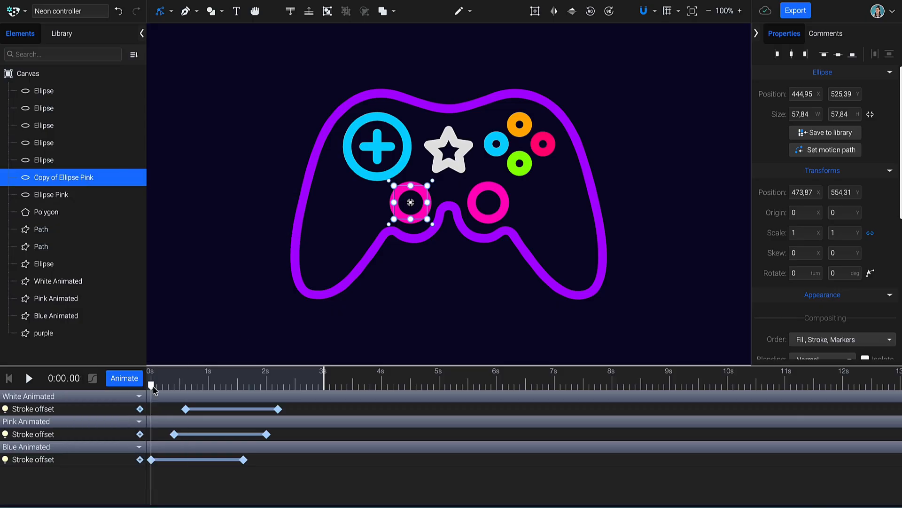
# Add a stroke offset animation to the pink circle copy at 0 s, copying its path length of 181.71 to dashes and offset
pyautogui.click(124, 377)
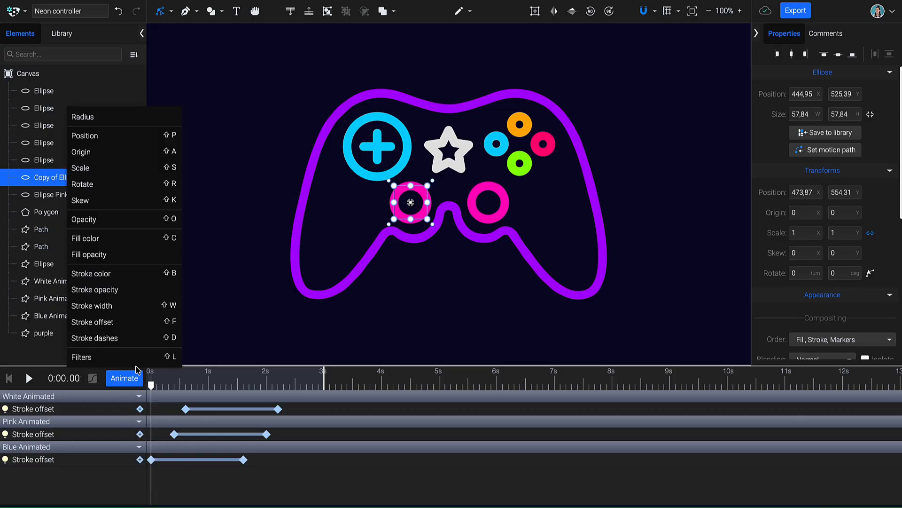
pyautogui.click(139, 325)
pyautogui.scroll(-5, 796, 284)
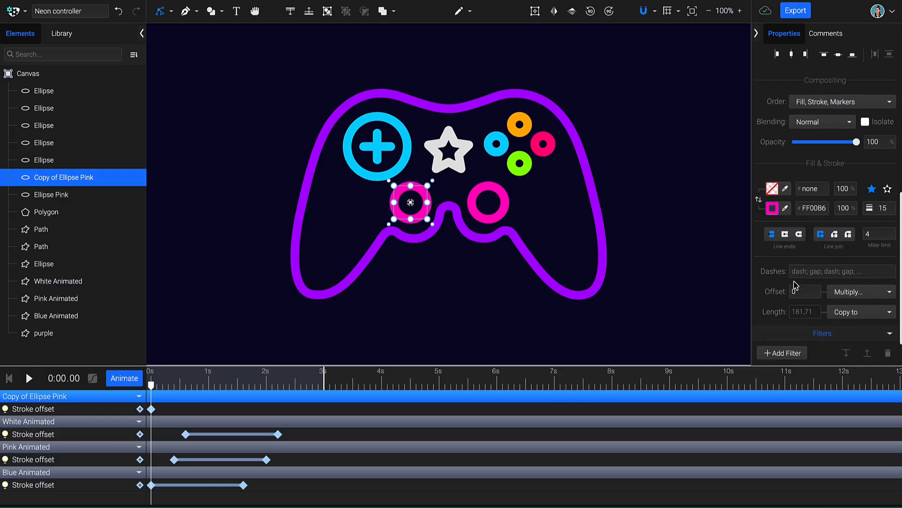
pyautogui.click(862, 308)
pyautogui.click(862, 238)
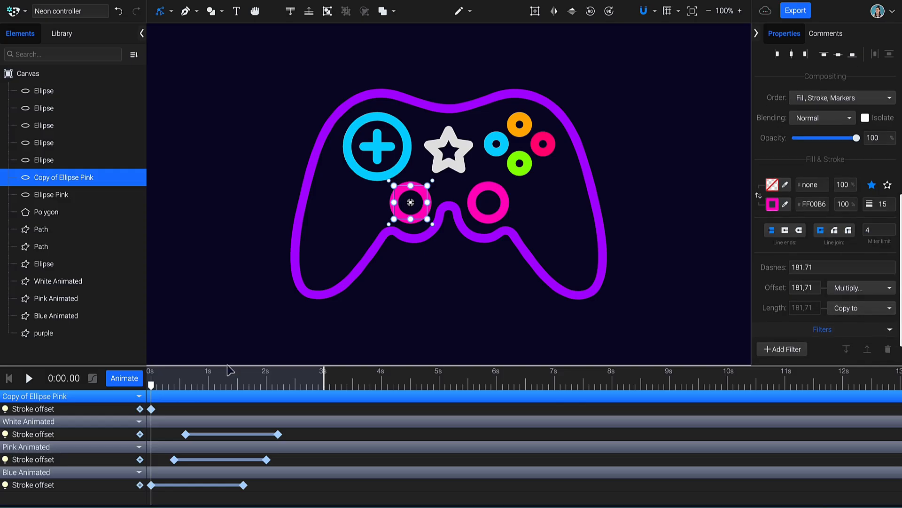
# Add a second stroke offset keyframe at 0.6 s for the pink circle copy with the offset set to 0
pyautogui.moveTo(152, 387); pyautogui.dragTo(185, 386)
pyautogui.click(139, 408)
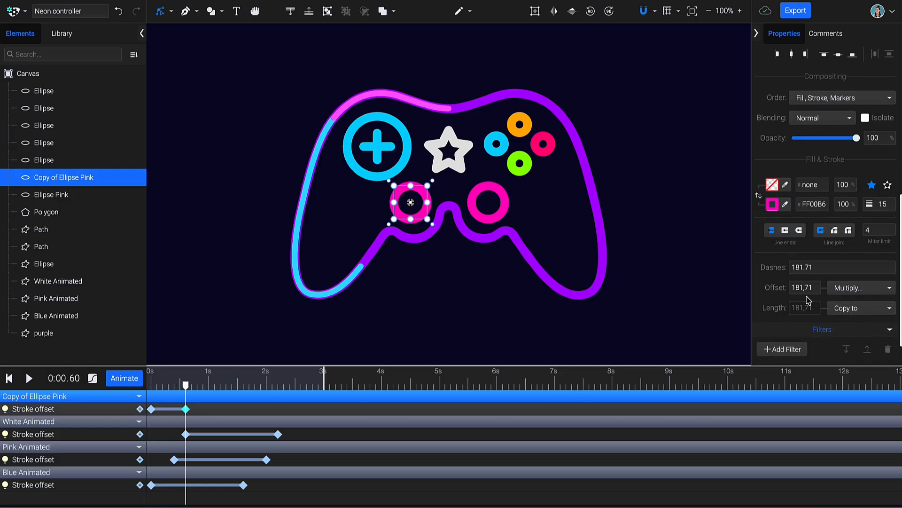
pyautogui.click(803, 287)
pyautogui.write('0')
# Give the pink circle copy a light pink FF7DDA stroke with a width of 10
pyautogui.click(772, 204)
pyautogui.click(723, 153)
pyautogui.moveTo(722, 153); pyautogui.dragTo(692, 151)
pyautogui.moveTo(888, 205); pyautogui.dragTo(884, 207)
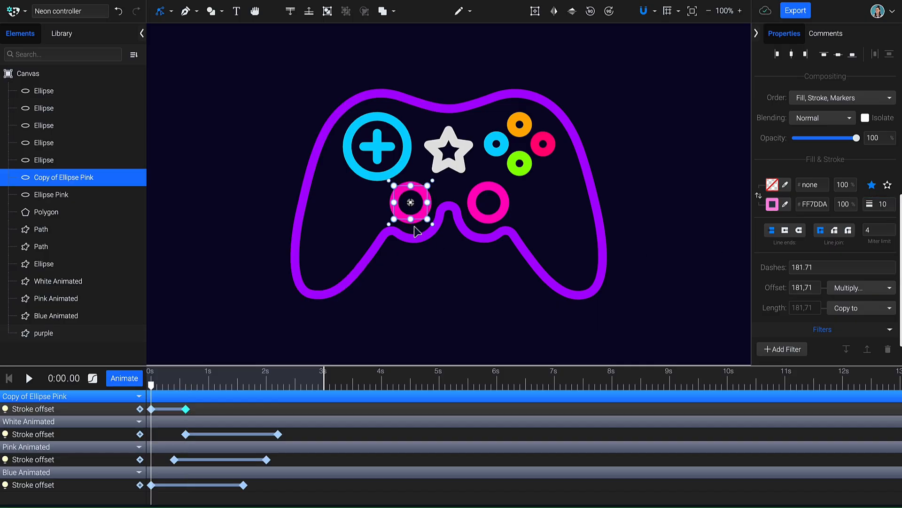
# Scrub to 0.4 s, give the circle copy's stroke round line ends and lighten its color to FF8EDF
pyautogui.scroll(6, 411, 210)
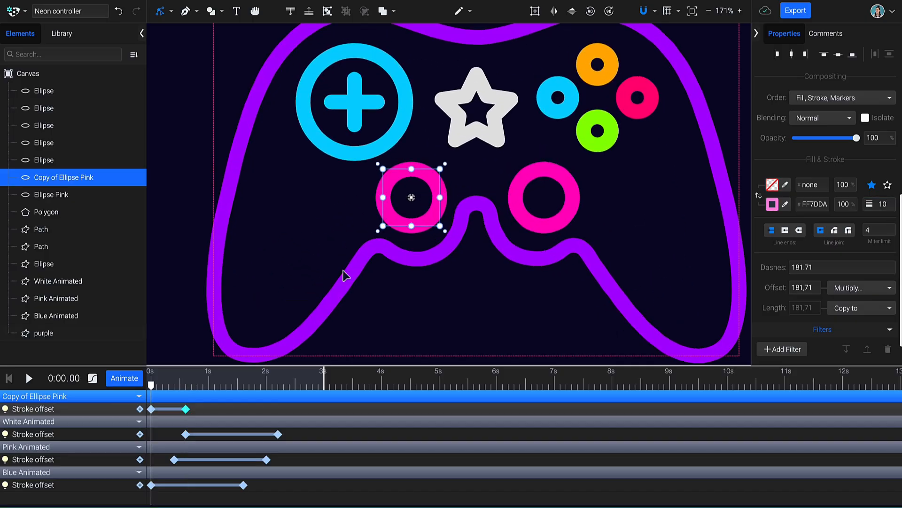
pyautogui.moveTo(151, 385); pyautogui.dragTo(163, 385)
pyautogui.scroll(5, 823, 299)
pyautogui.scroll(-3, 824, 299)
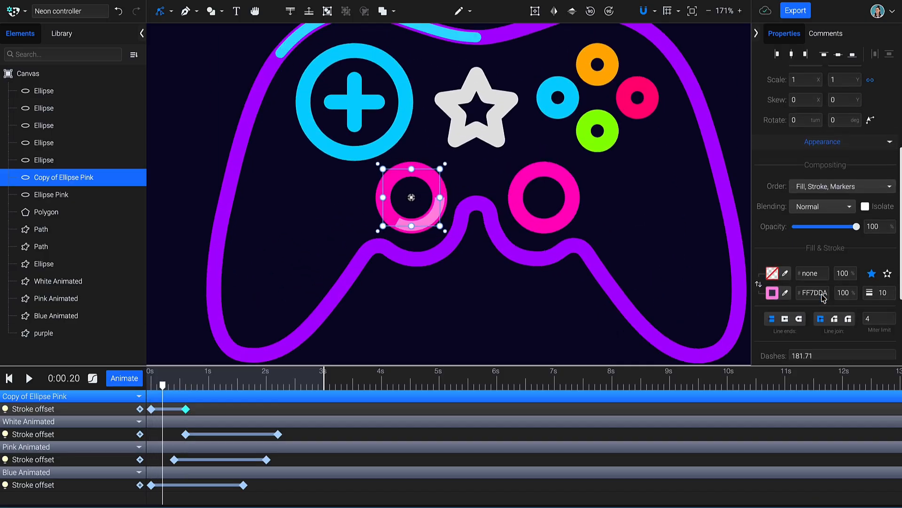
pyautogui.scroll(-2, 823, 297)
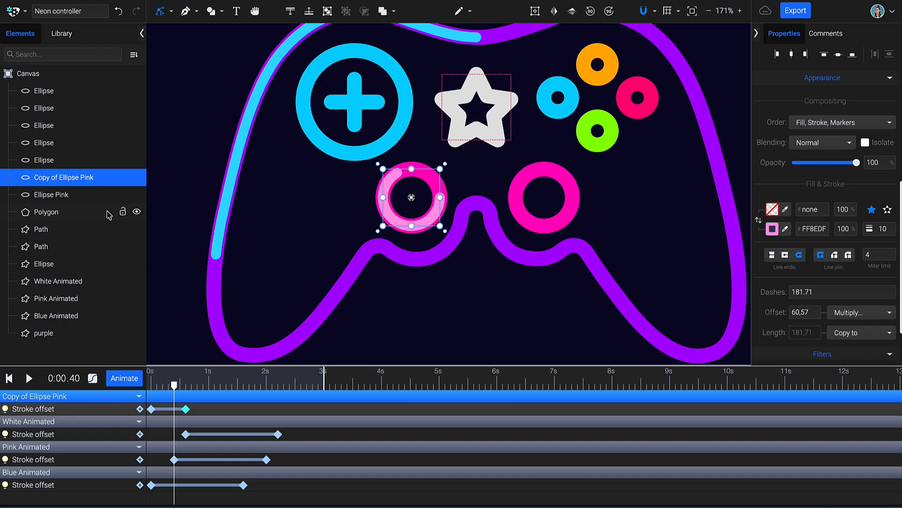
# Duplicate the animated light pink circle and make the new copy's stroke white FFFFFF
pyautogui.rightClick(104, 177)
pyautogui.moveTo(146, 185)
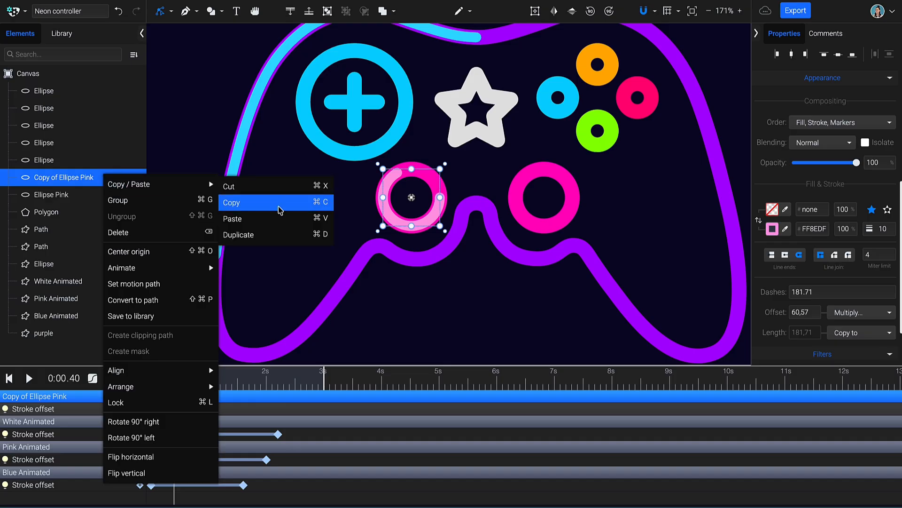
pyautogui.click(278, 234)
pyautogui.click(772, 229)
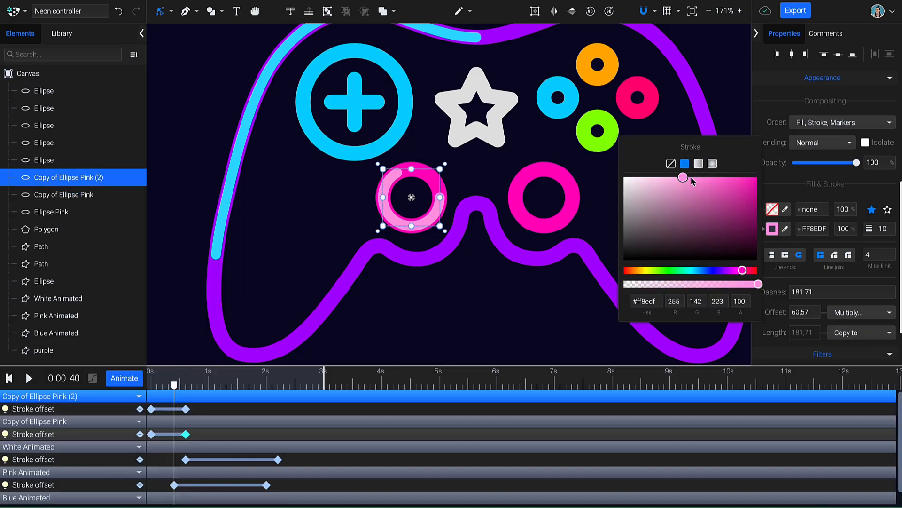
pyautogui.moveTo(691, 176); pyautogui.dragTo(614, 173)
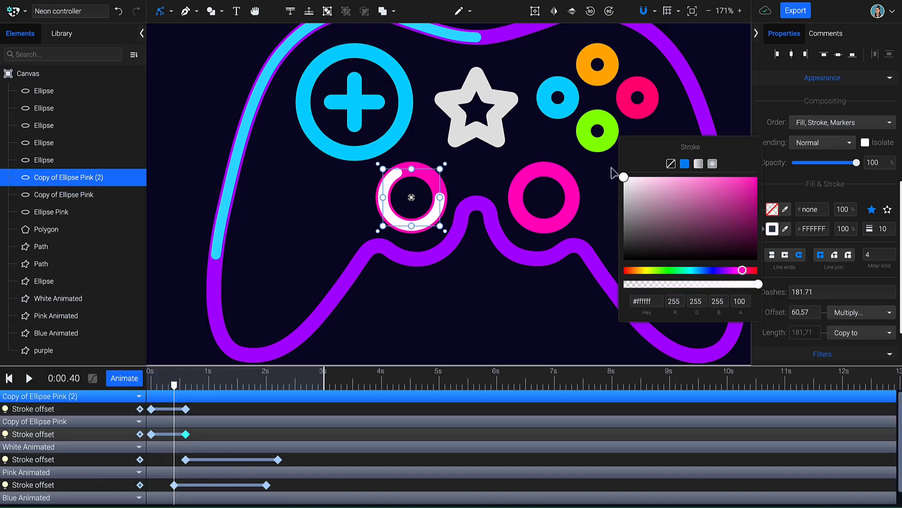
# Set the white circle's stroke width to 5 and move its last stroke offset keyframe to 1 s
pyautogui.click(882, 229)
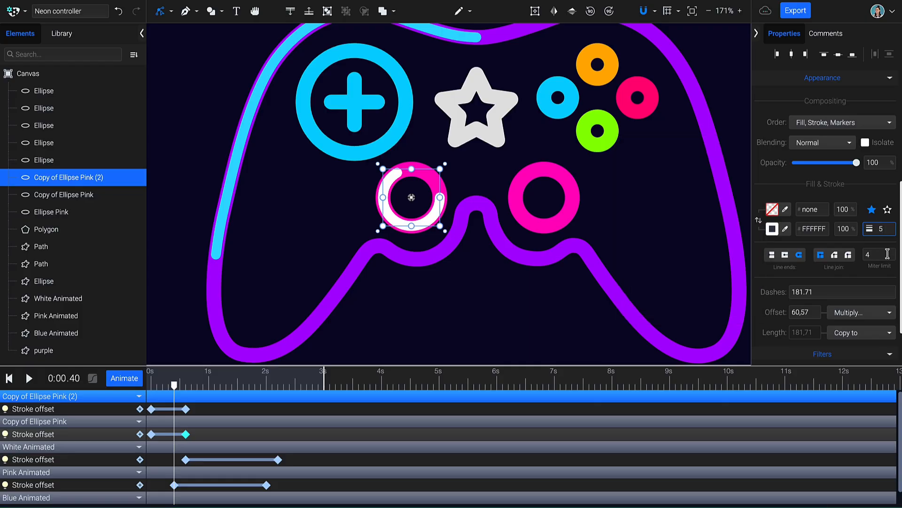
pyautogui.write('5')
pyautogui.moveTo(184, 391)
pyautogui.mouseDown()
pyautogui.moveTo(212, 394)
pyautogui.moveTo(209, 409)
pyautogui.moveTo(150, 386)
pyautogui.moveTo(214, 393)
pyautogui.moveTo(151, 390)
pyautogui.mouseUp()
pyautogui.click(185, 409)
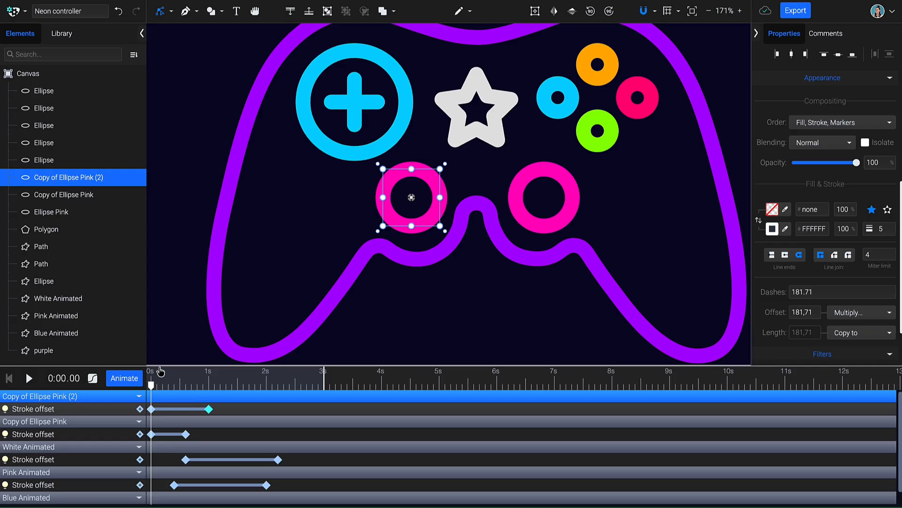
# Rename the light pink circle copy as Pink animated and the white one as White animated
pyautogui.doubleClick(100, 194)
pyautogui.write('Pink animate')
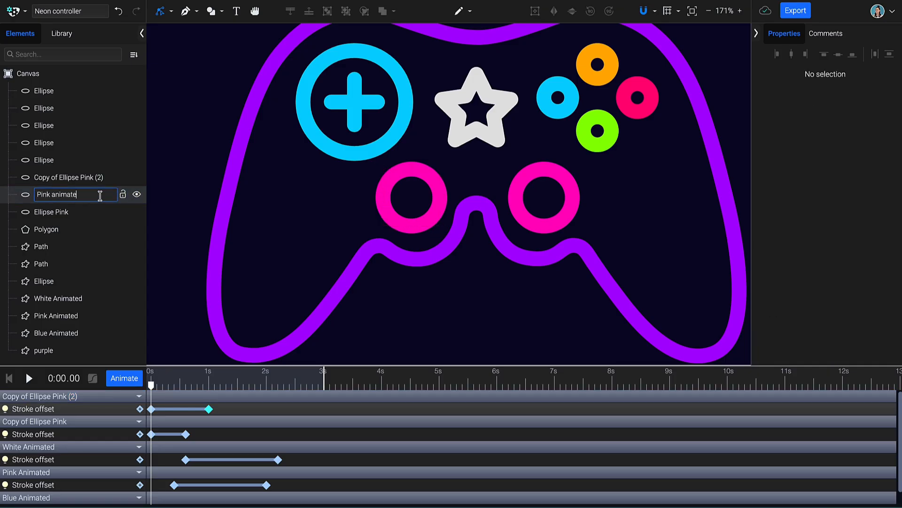
pyautogui.write('d')
pyautogui.press('Return')
pyautogui.doubleClick(73, 178)
pyautogui.write('White animated')
pyautogui.press('Return')
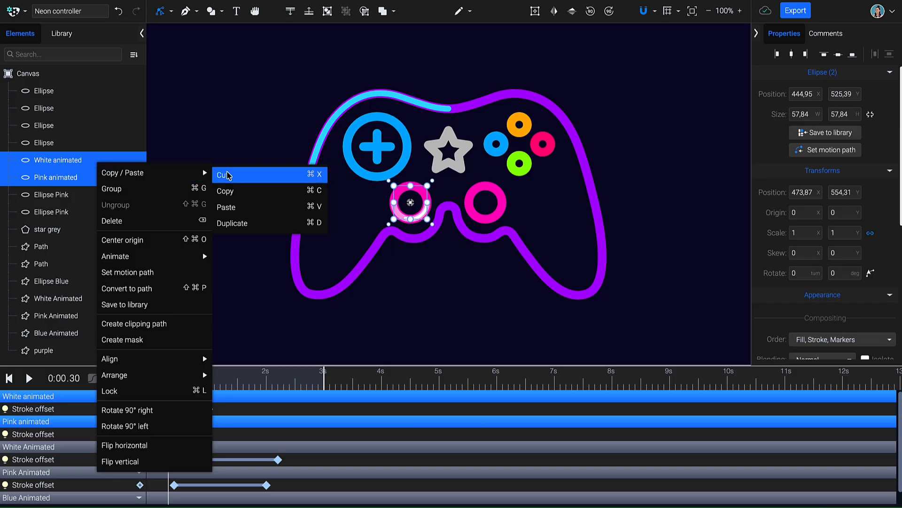
# Duplicate both animated circles, place the copies over the right pink circle and play the animation from the start
pyautogui.click(284, 224)
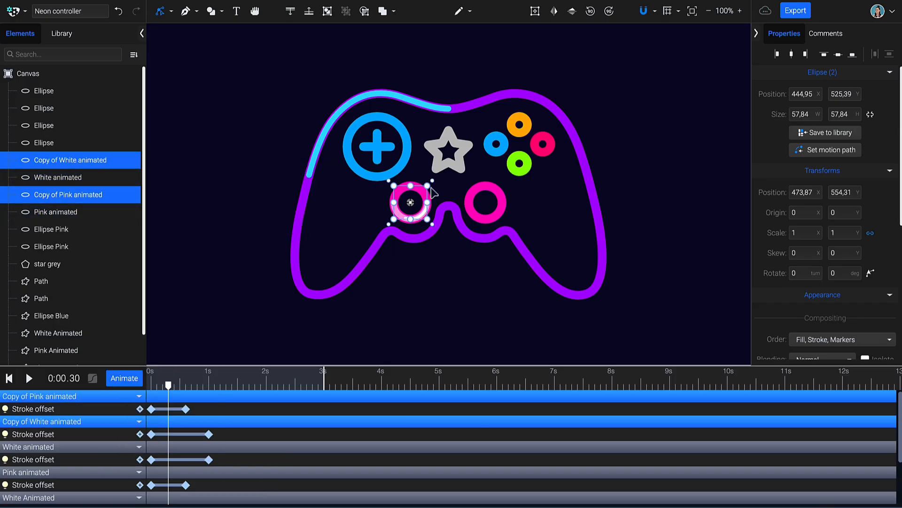
pyautogui.moveTo(428, 202); pyautogui.dragTo(503, 201)
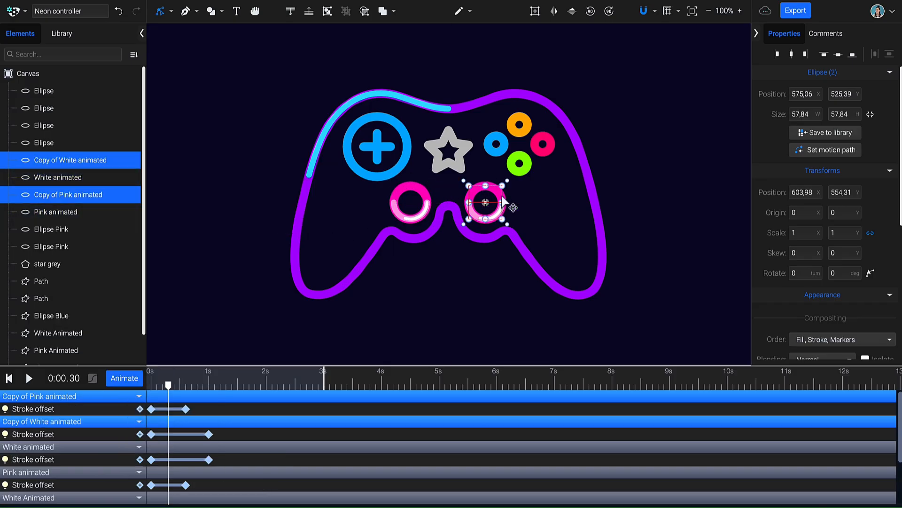
pyautogui.click(151, 386)
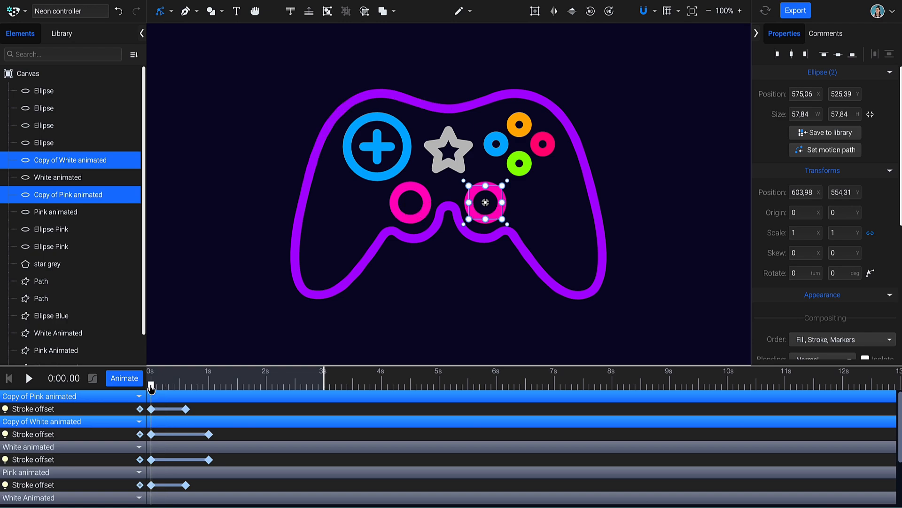
pyautogui.press('space')
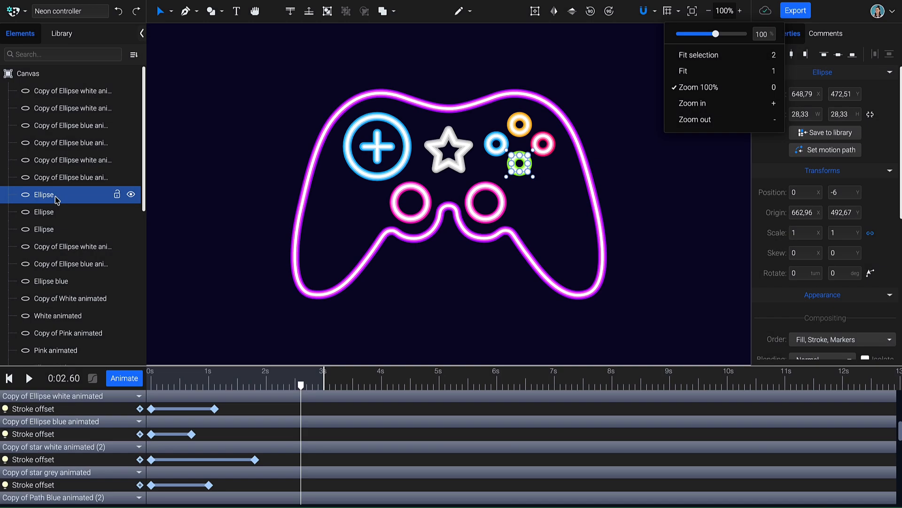
# Select all the static button, star, cross and circle shapes and move them below the animated layers beside the purple outline
pyautogui.keyDown('shift'); pyautogui.click(52, 212); pyautogui.keyUp('shift')
pyautogui.keyDown('shift'); pyautogui.click(56, 229); pyautogui.keyUp('shift')
pyautogui.keyDown('shift'); pyautogui.click(66, 281); pyautogui.keyUp('shift')
pyautogui.scroll(-1, 77, 288)
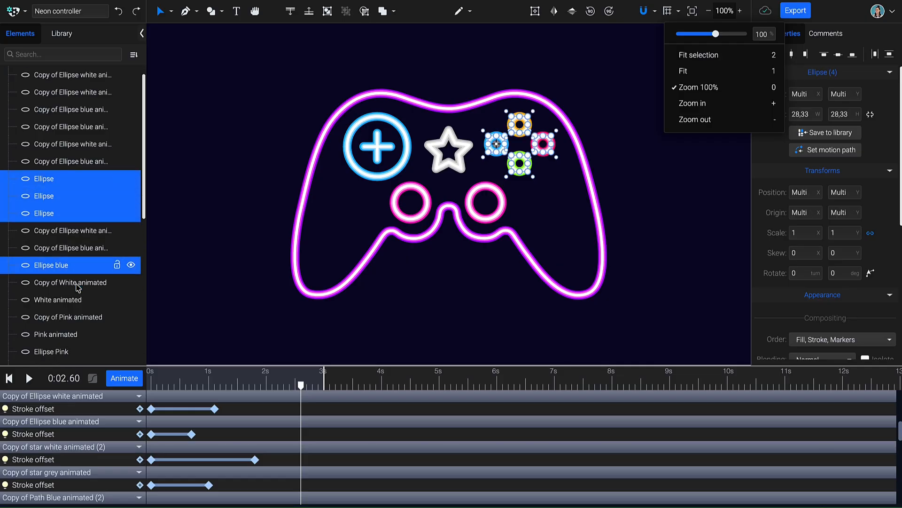
pyautogui.scroll(-1, 77, 288)
pyautogui.keyDown('shift'); pyautogui.click(72, 288); pyautogui.keyUp('shift')
pyautogui.keyDown('shift'); pyautogui.click(77, 303); pyautogui.keyUp('shift')
pyautogui.scroll(-4, 88, 287)
pyautogui.keyDown('shift'); pyautogui.click(84, 149); pyautogui.keyUp('shift')
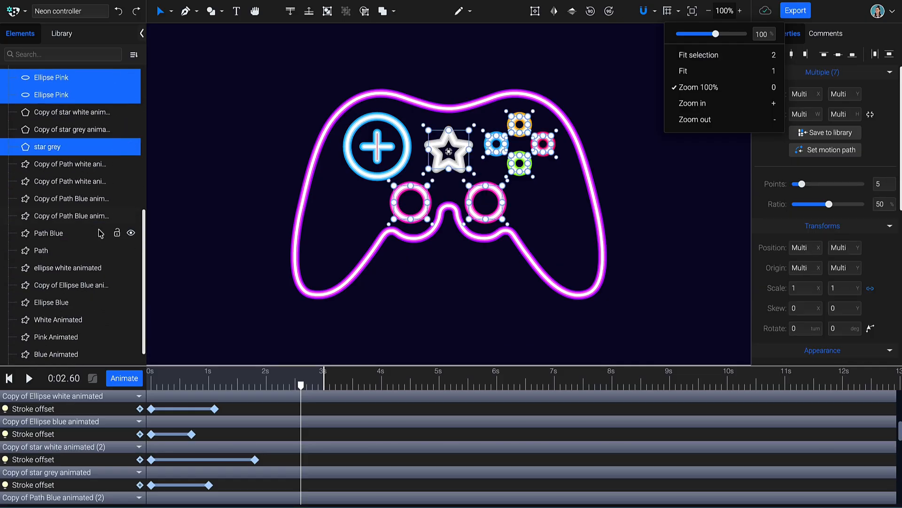
pyautogui.keyDown('shift'); pyautogui.click(69, 237); pyautogui.keyUp('shift')
pyautogui.keyDown('shift'); pyautogui.click(61, 251); pyautogui.keyUp('shift')
pyautogui.scroll(-1, 66, 251)
pyautogui.keyDown('shift'); pyautogui.click(66, 284); pyautogui.keyUp('shift')
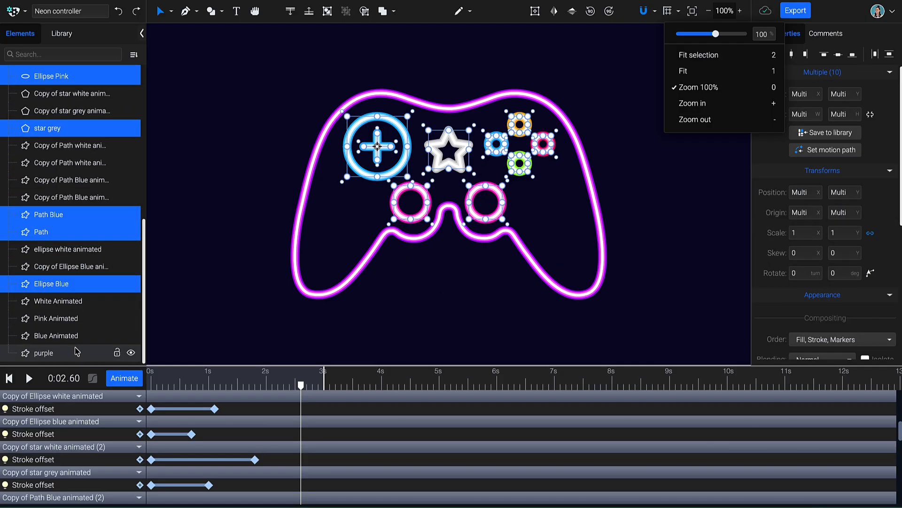
pyautogui.moveTo(49, 284); pyautogui.dragTo(43, 354)
pyautogui.moveTo(301, 386); pyautogui.dragTo(283, 399)
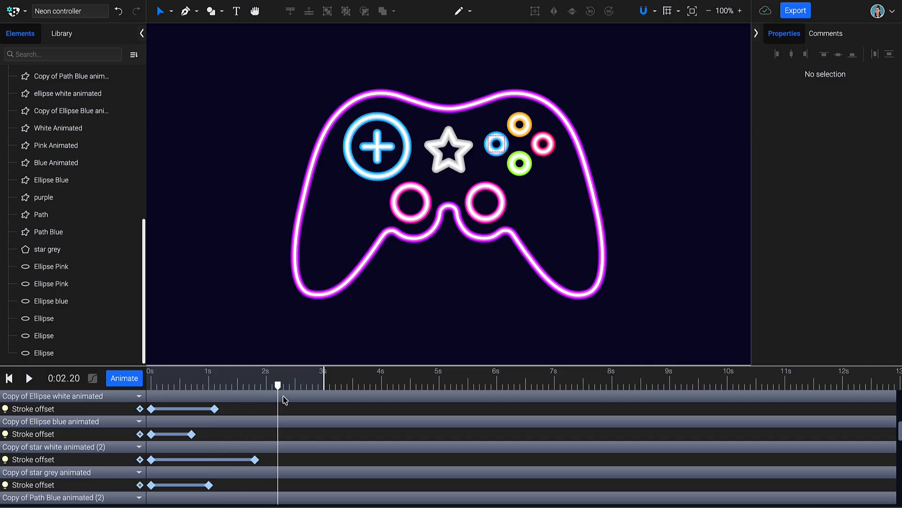
# Select all the animated copies from Blue Animated upward and group them
pyautogui.click(68, 163)
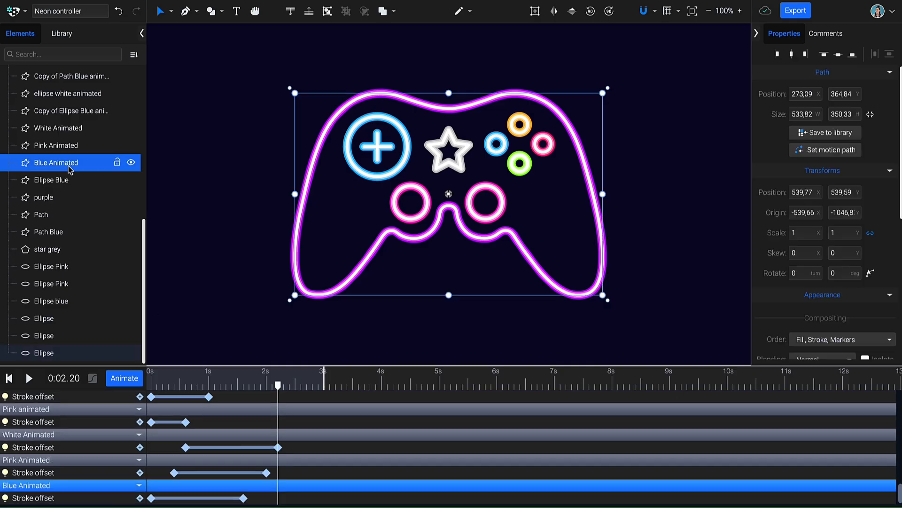
pyautogui.scroll(10, 73, 169)
pyautogui.press('super+a')
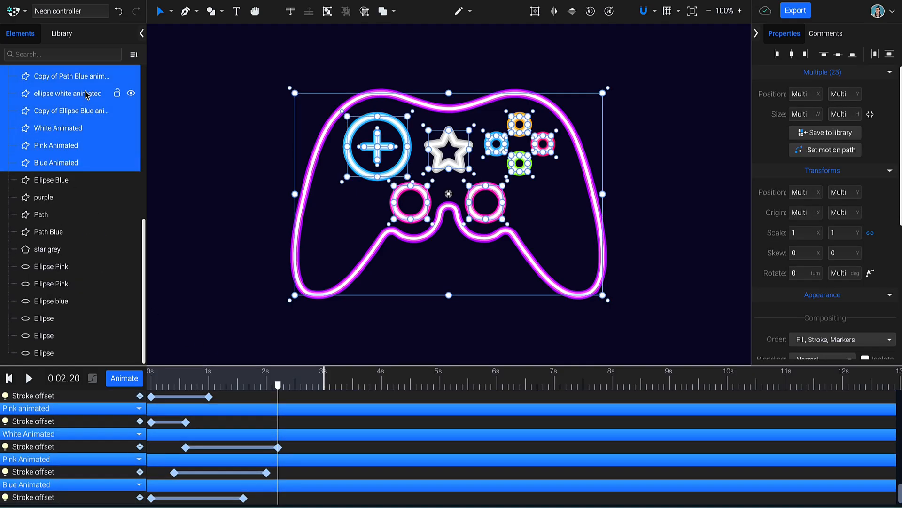
pyautogui.scroll(5, 70, 141)
pyautogui.rightClick(72, 136)
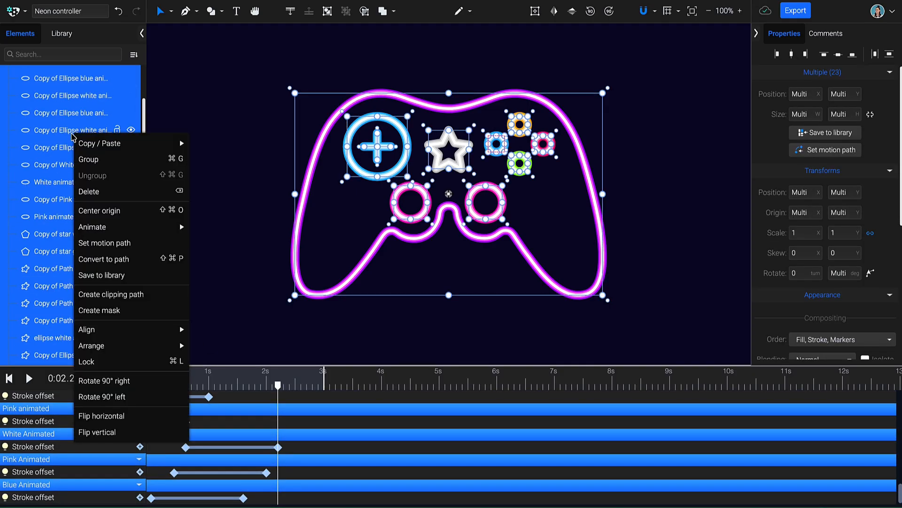
pyautogui.click(120, 159)
# Animate the group's opacity with keyframes at 2.5 s and 2.9 s, lowering the opacity to 0% at 2.9 s
pyautogui.moveTo(238, 394); pyautogui.dragTo(297, 402)
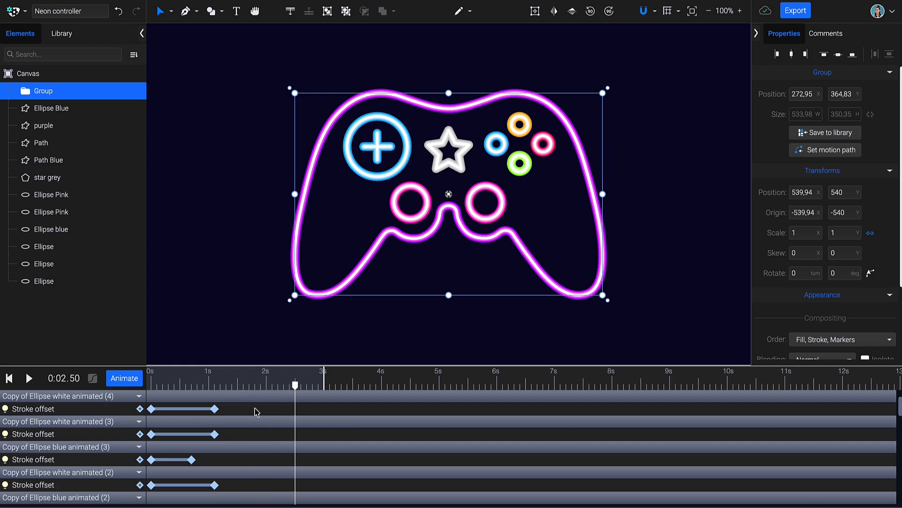
pyautogui.click(129, 379)
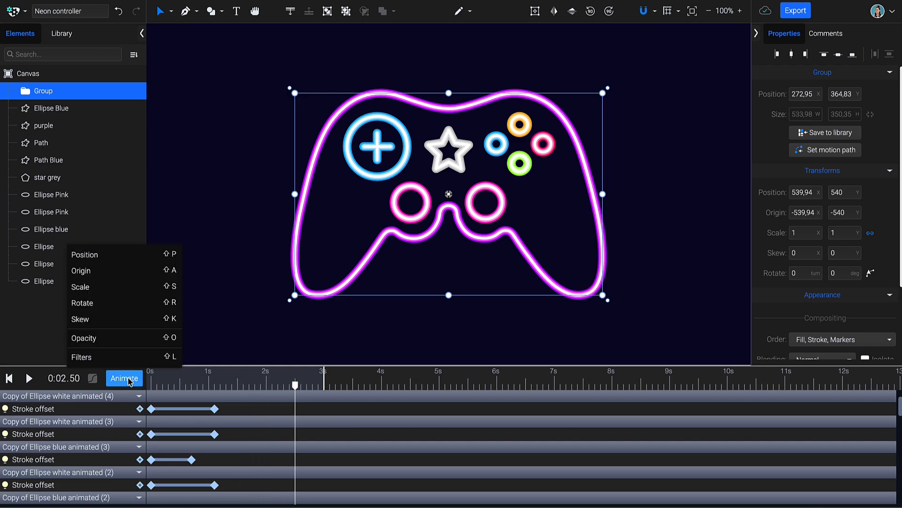
pyautogui.click(131, 338)
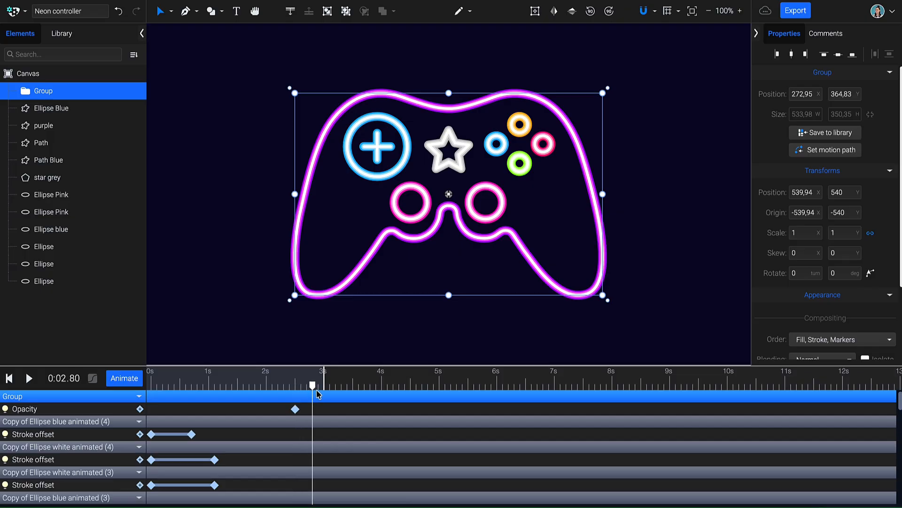
pyautogui.click(139, 409)
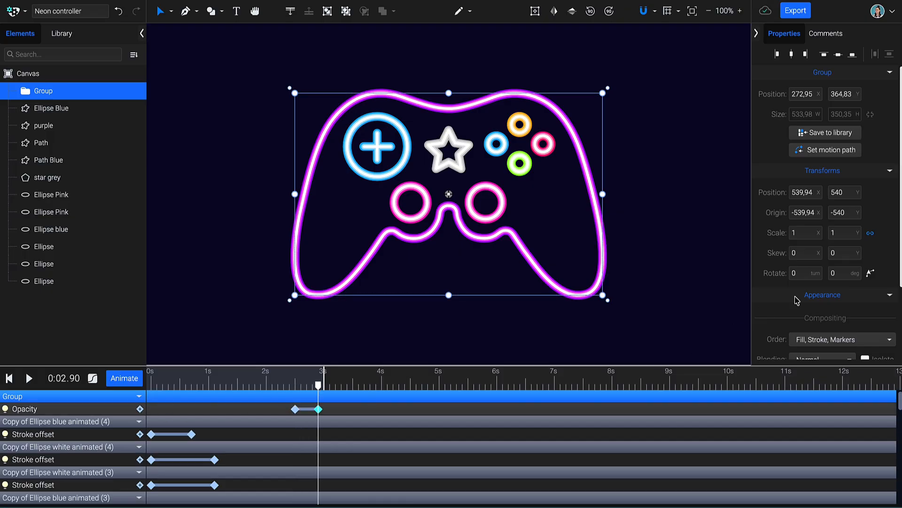
pyautogui.scroll(-2, 808, 298)
pyautogui.moveTo(856, 287)
pyautogui.mouseDown()
pyautogui.moveTo(822, 287)
pyautogui.moveTo(626, 349)
pyautogui.mouseUp()
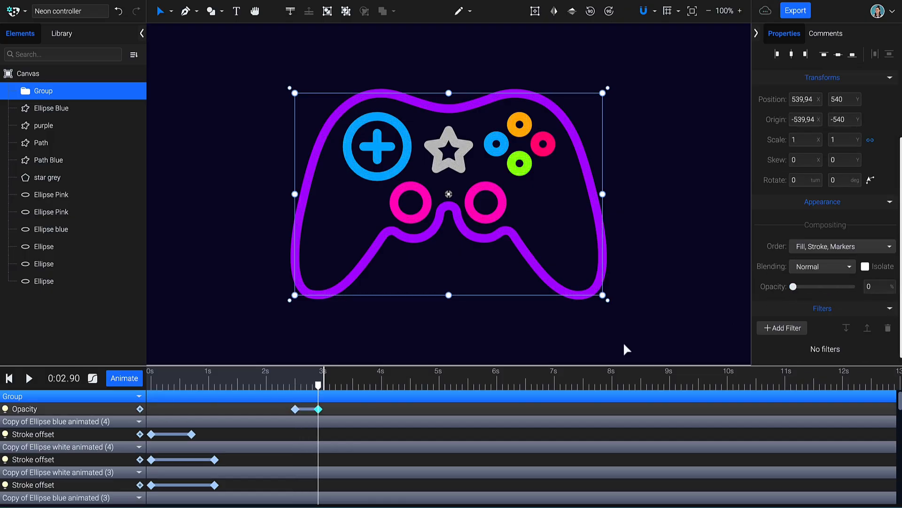
# Preview the animation from the start, and group all the static outline and button shapes under the name Static colors
pyautogui.press('space')
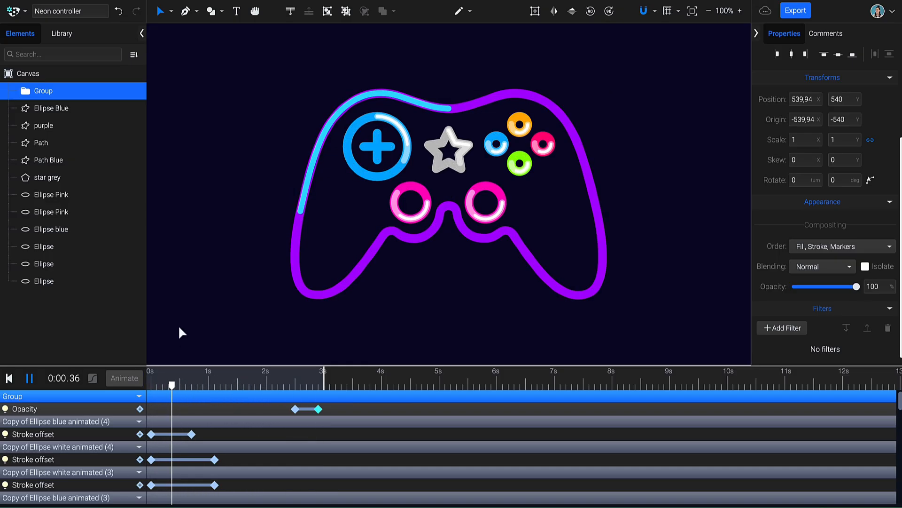
pyautogui.click(153, 382)
pyautogui.keyDown('shift'); pyautogui.click(62, 110); pyautogui.keyUp('shift')
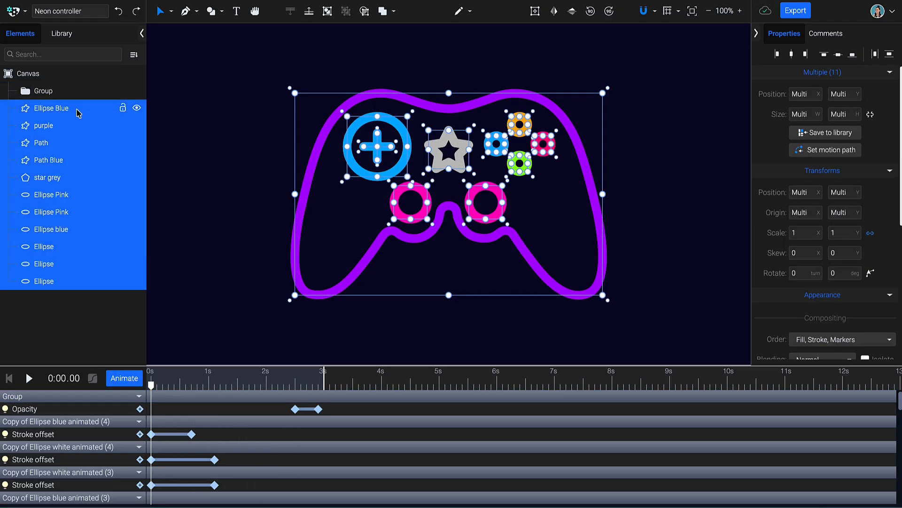
pyautogui.rightClick(78, 113)
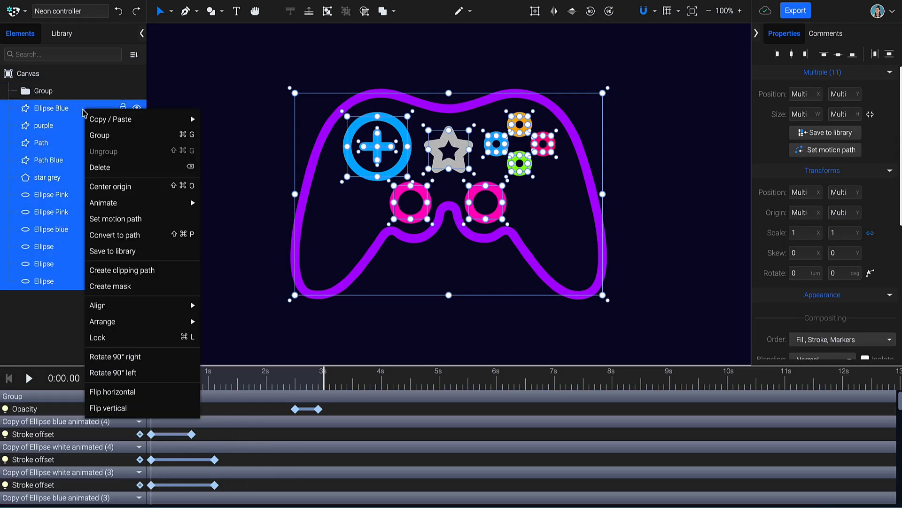
pyautogui.click(108, 135)
pyautogui.doubleClick(52, 108)
pyautogui.write('Static colors')
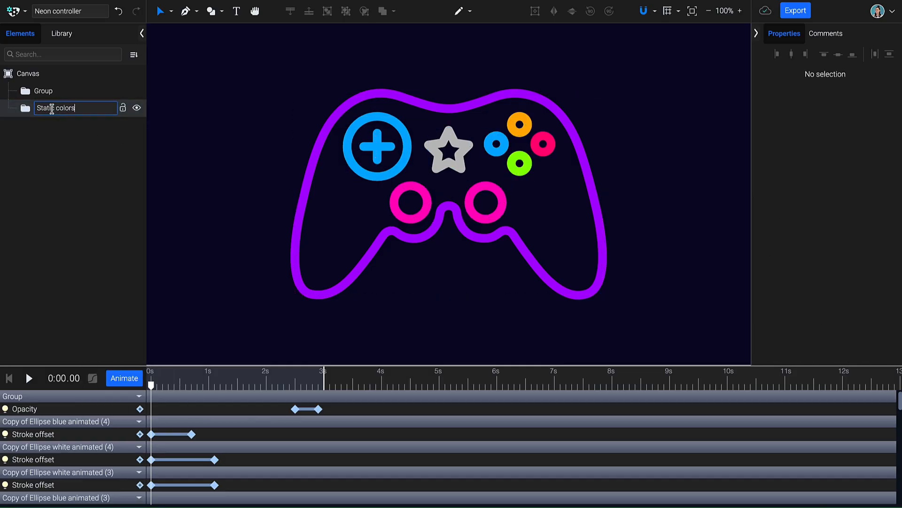
pyautogui.press('Return')
# Duplicate the Static colors group
pyautogui.click(54, 113)
pyautogui.rightClick(55, 115)
pyautogui.moveTo(121, 127)
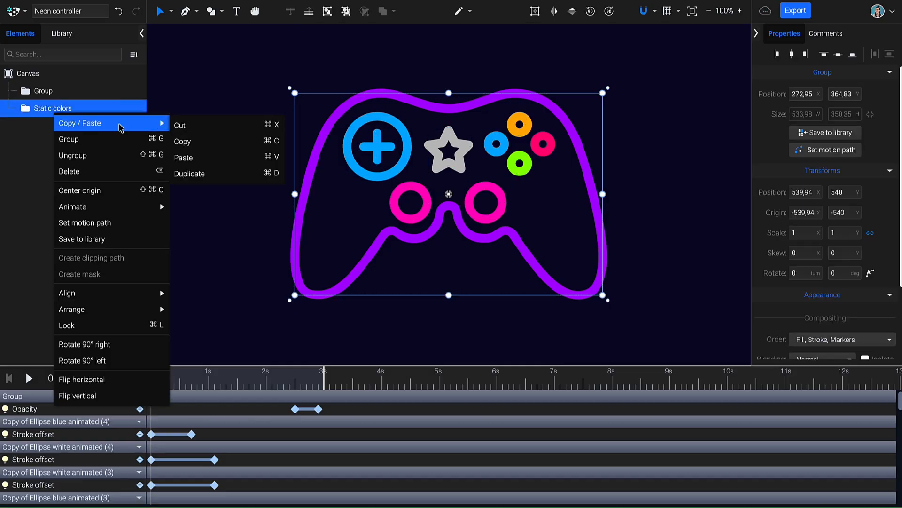
pyautogui.click(221, 174)
# Add a Blur filter to the original Static colors group with a spread of 20 in both X and Y
pyautogui.click(75, 130)
pyautogui.scroll(-3, 827, 292)
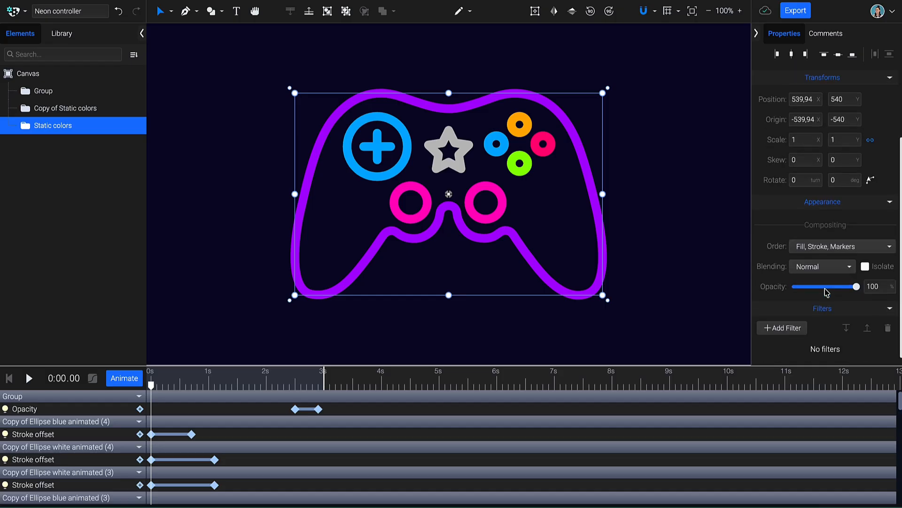
pyautogui.click(783, 328)
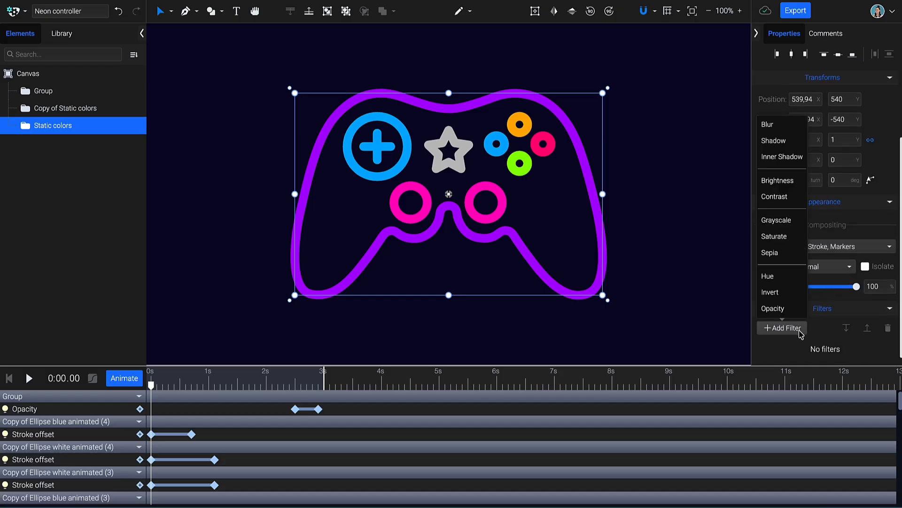
pyautogui.click(784, 125)
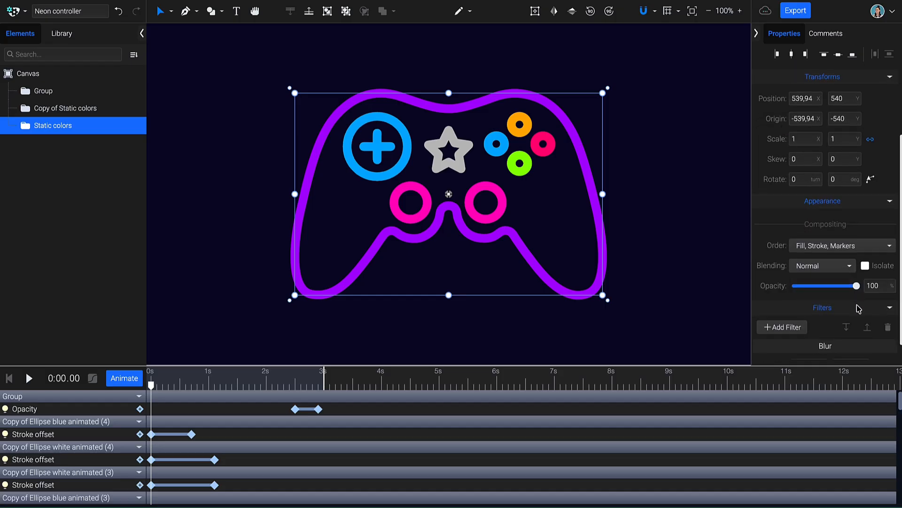
pyautogui.scroll(-1, 818, 343)
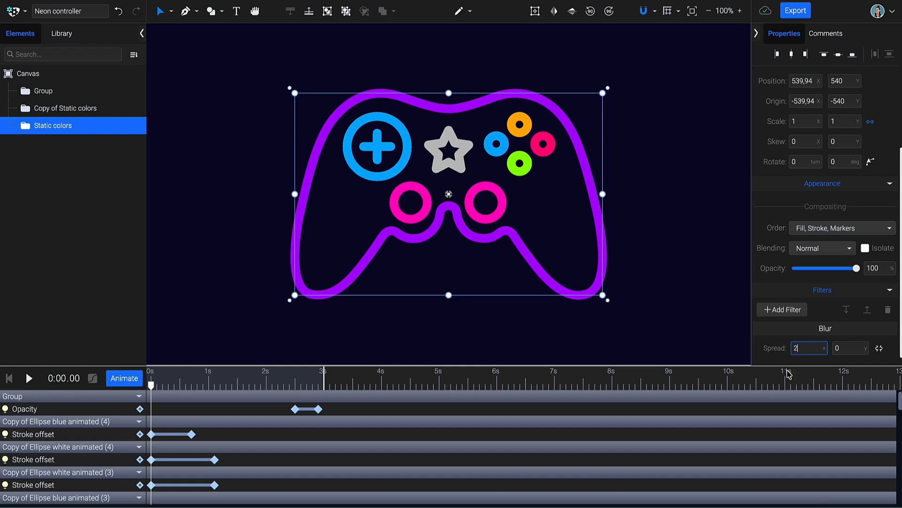
pyautogui.click(846, 349)
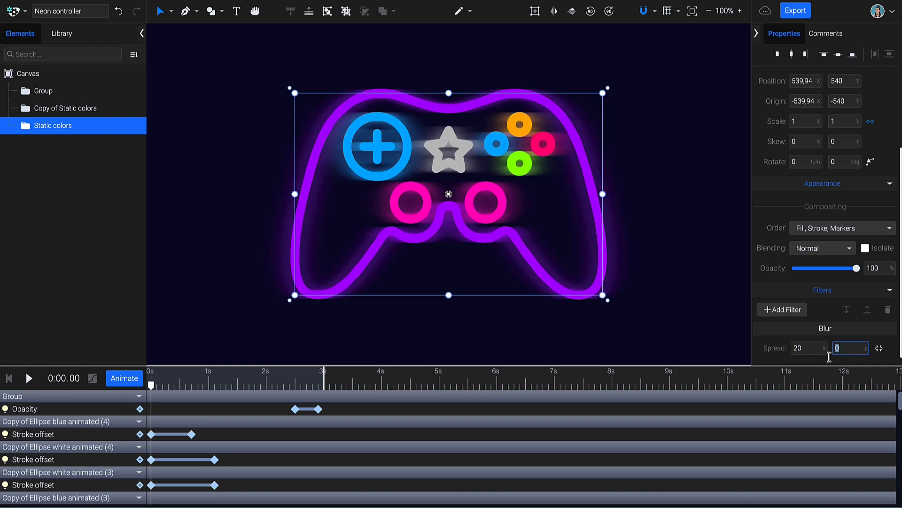
pyautogui.write('20')
pyautogui.click(807, 348)
# Check the glow at 1.2 s on the timeline and duplicate the blurred Static colors group
pyautogui.moveTo(151, 385); pyautogui.dragTo(222, 390)
pyautogui.rightClick(74, 134)
pyautogui.moveTo(178, 135)
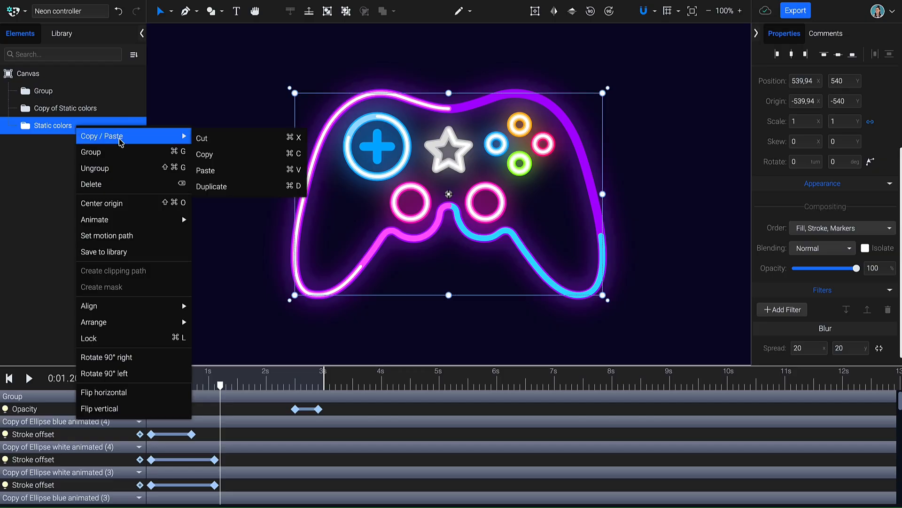
pyautogui.click(224, 184)
# Set the blurred copy's spread to 40 in both X and Y and its opacity to 70%
pyautogui.click(93, 127)
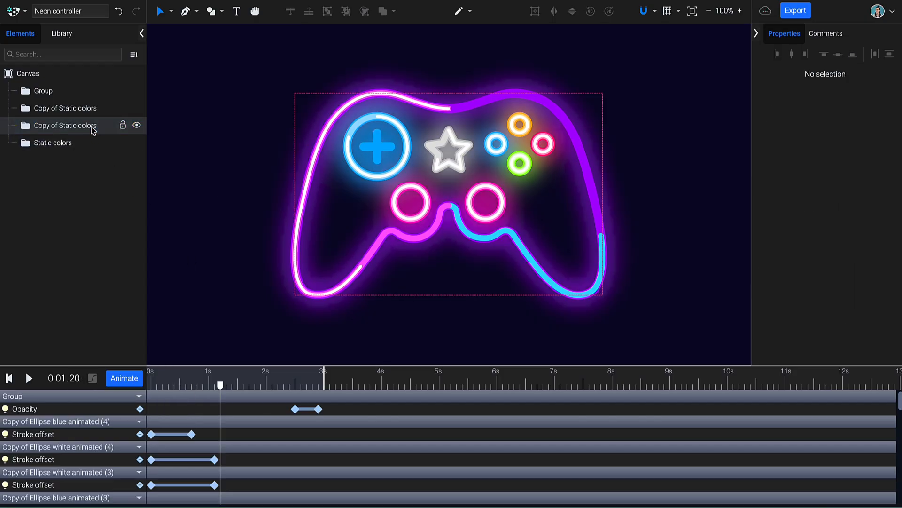
pyautogui.click(92, 127)
pyautogui.scroll(-3, 816, 302)
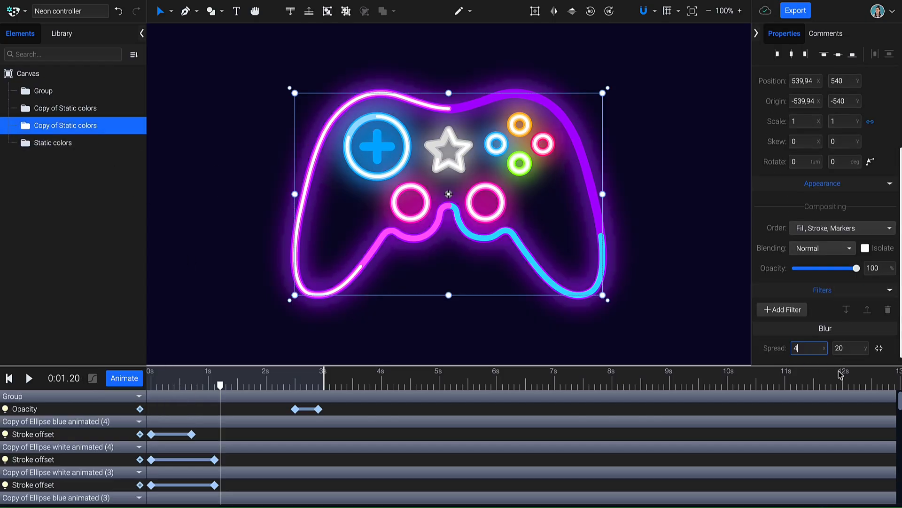
pyautogui.click(851, 347)
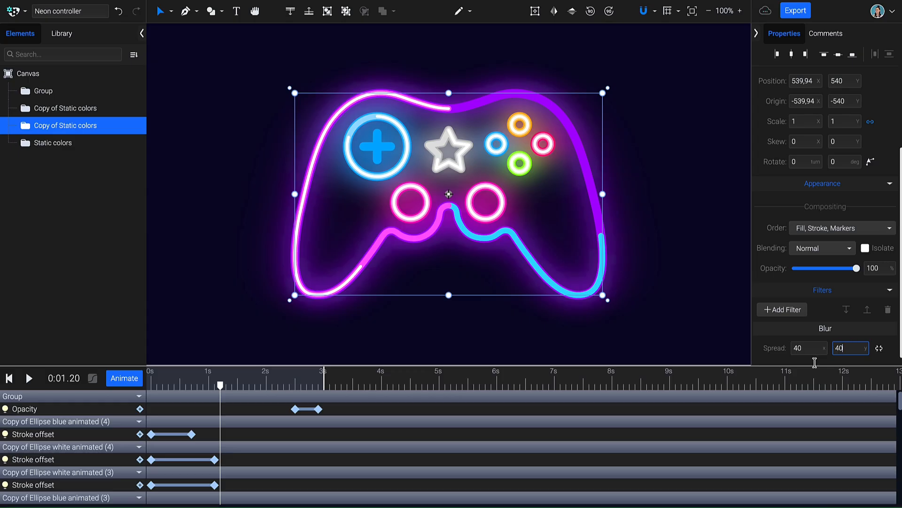
pyautogui.click(810, 348)
pyautogui.click(838, 268)
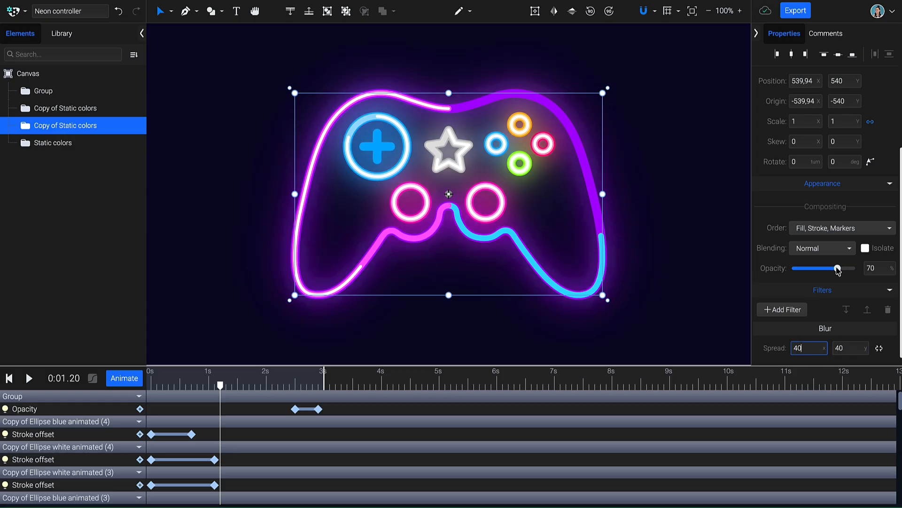
# Deselect the blurred copy and play the animation from the start to review the neon glow
pyautogui.click(221, 261)
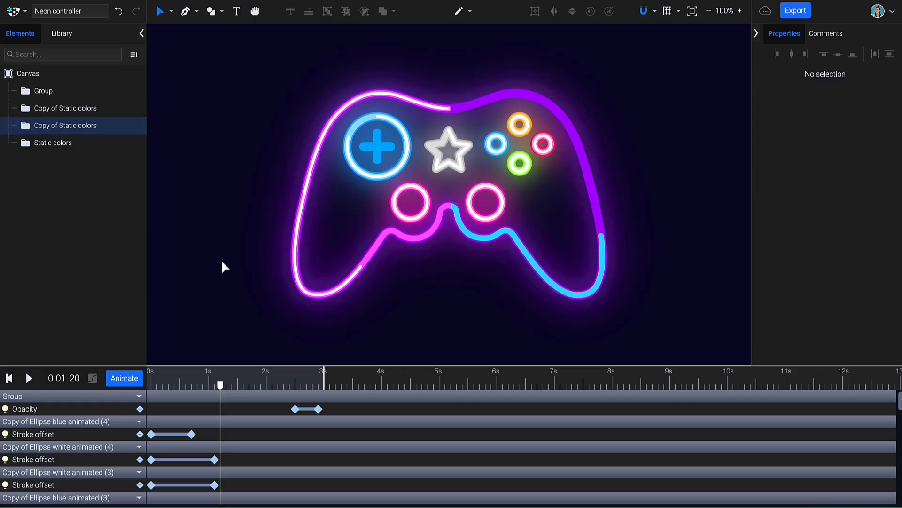
pyautogui.click(150, 383)
pyautogui.press('space')
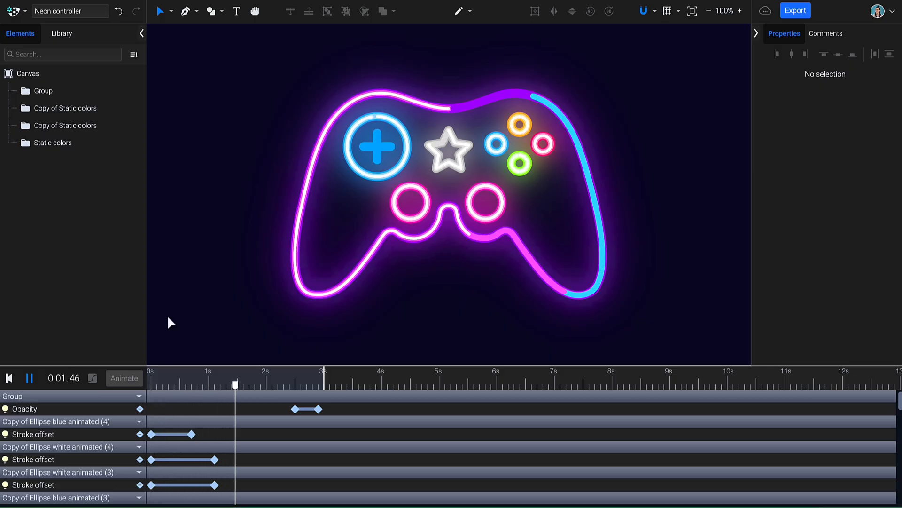